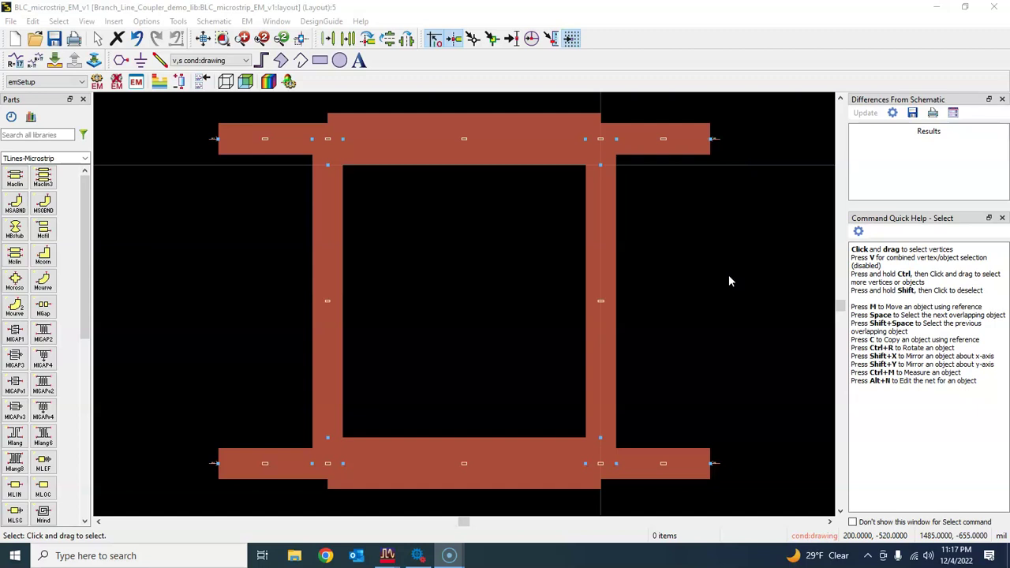
# Inspect the instance parameters of the left vertical microstrip line in the layout, leaving them unedited
pyautogui.click(317, 227)
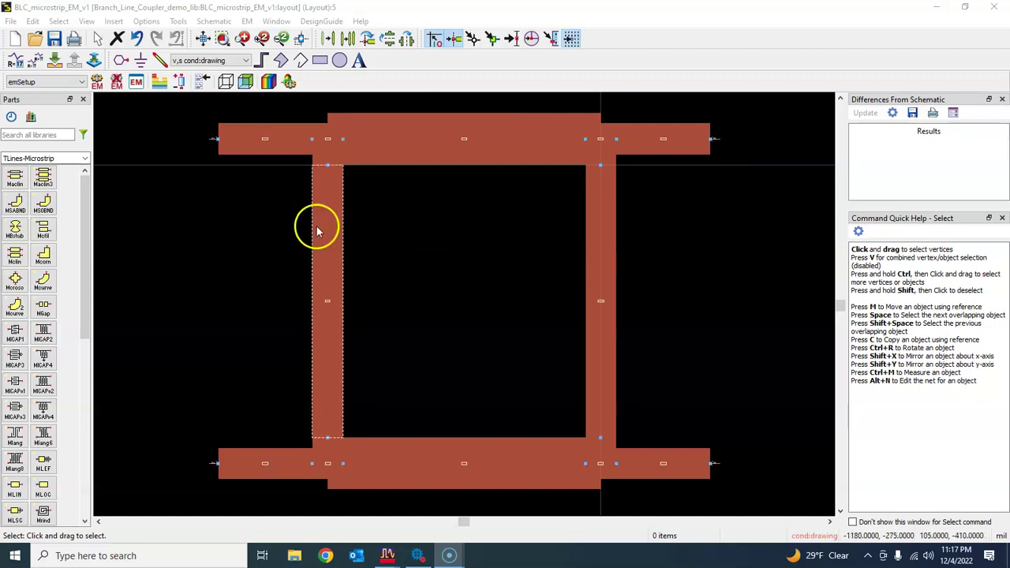
pyautogui.doubleClick(336, 246)
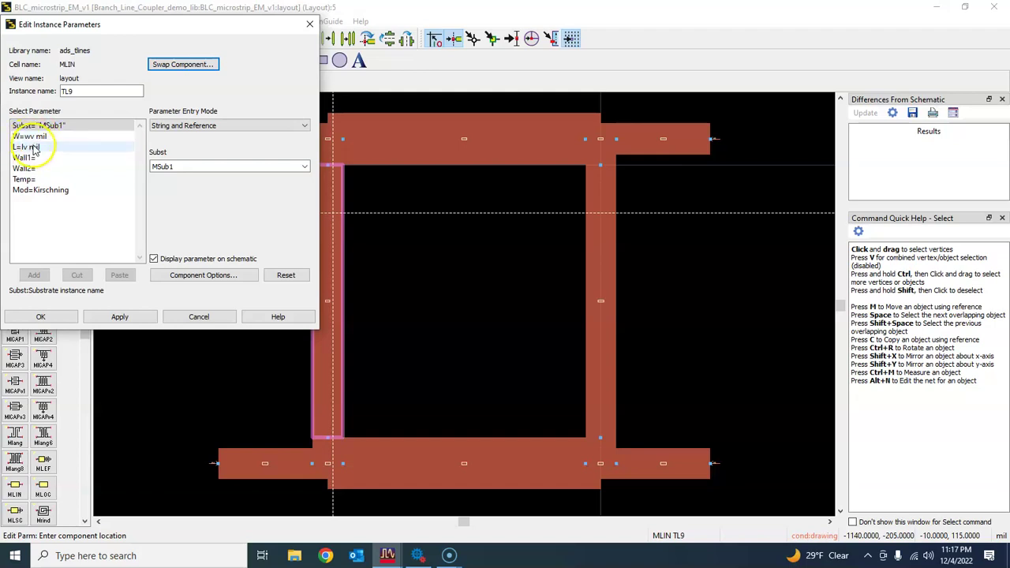
pyautogui.click(193, 317)
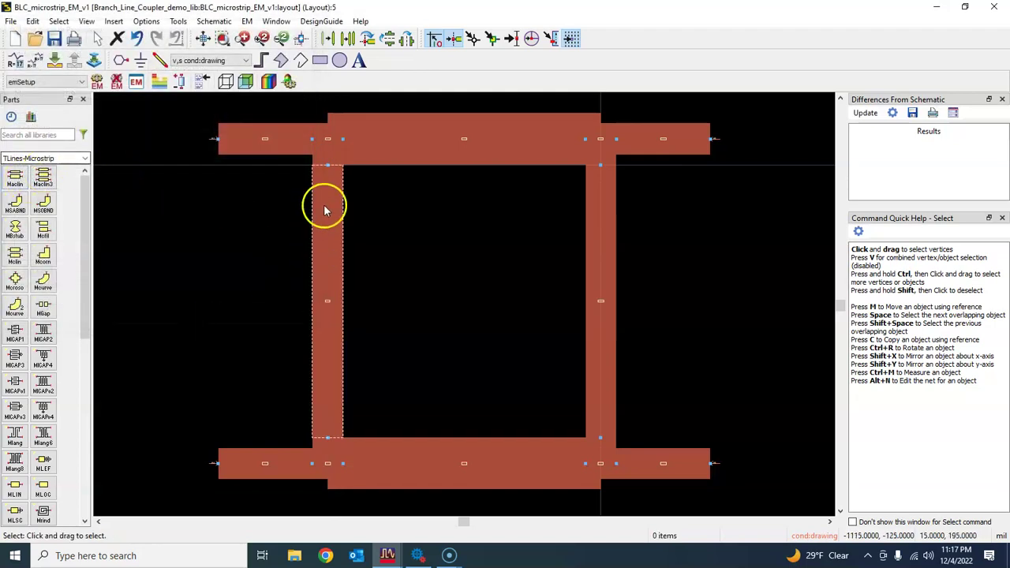
# Review the width and length variables in the BLC_microstrip_EM_v1 schematic, and return to its layout
pyautogui.click(387, 557)
pyautogui.click(350, 505)
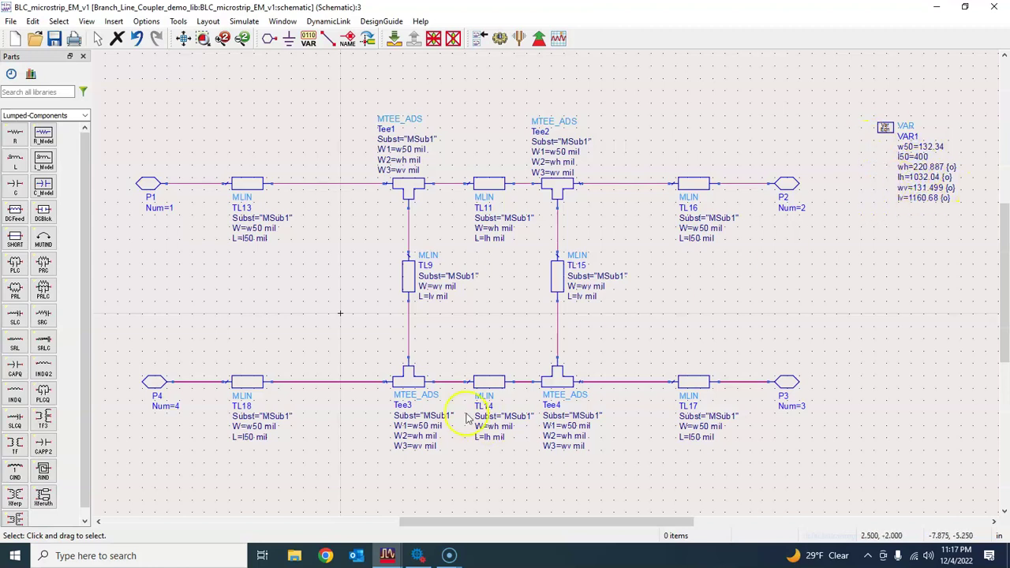
pyautogui.moveTo(389, 556)
pyautogui.click(505, 505)
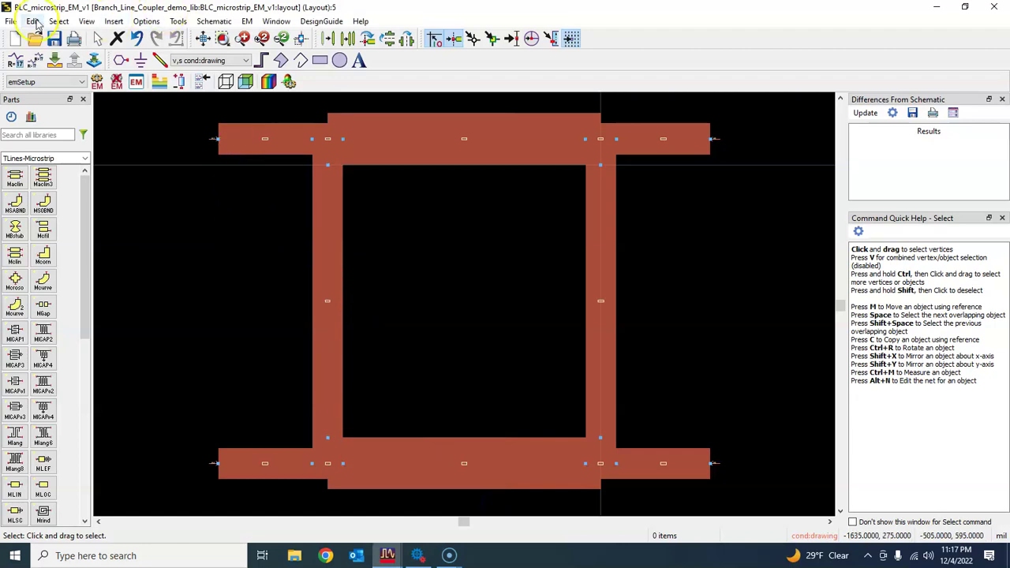
pyautogui.click(11, 21)
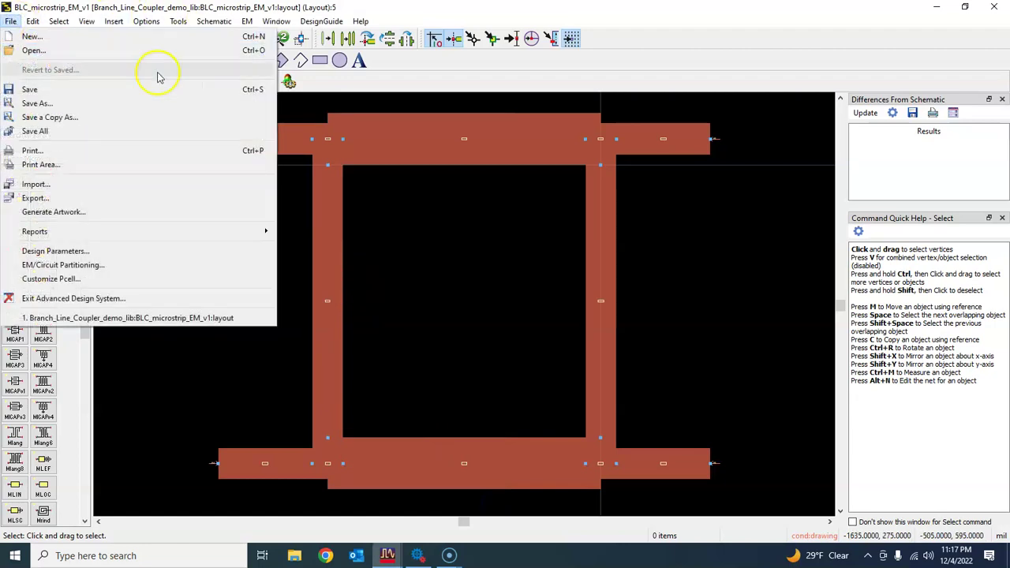
pyautogui.click(434, 232)
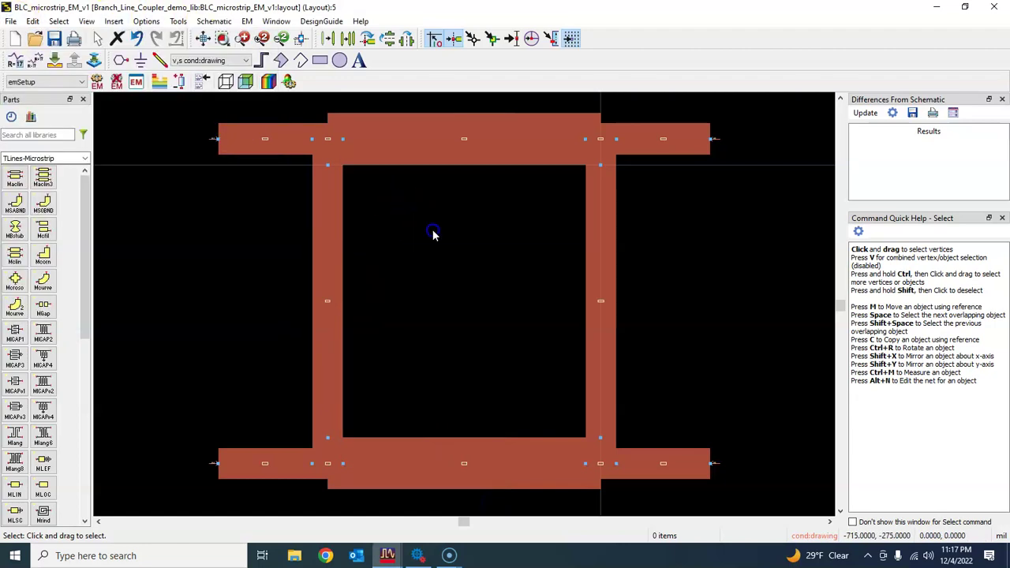
# Create a new layout in a cell named BLC_EM_optim1, continuing with WYSIWYG connectivity
pyautogui.click(388, 556)
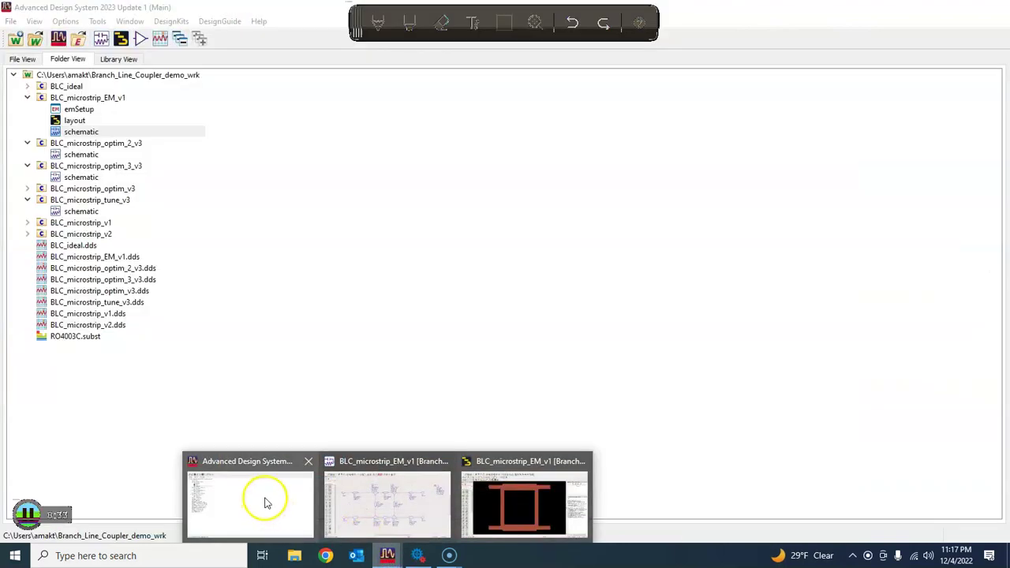
pyautogui.click(263, 500)
pyautogui.click(118, 46)
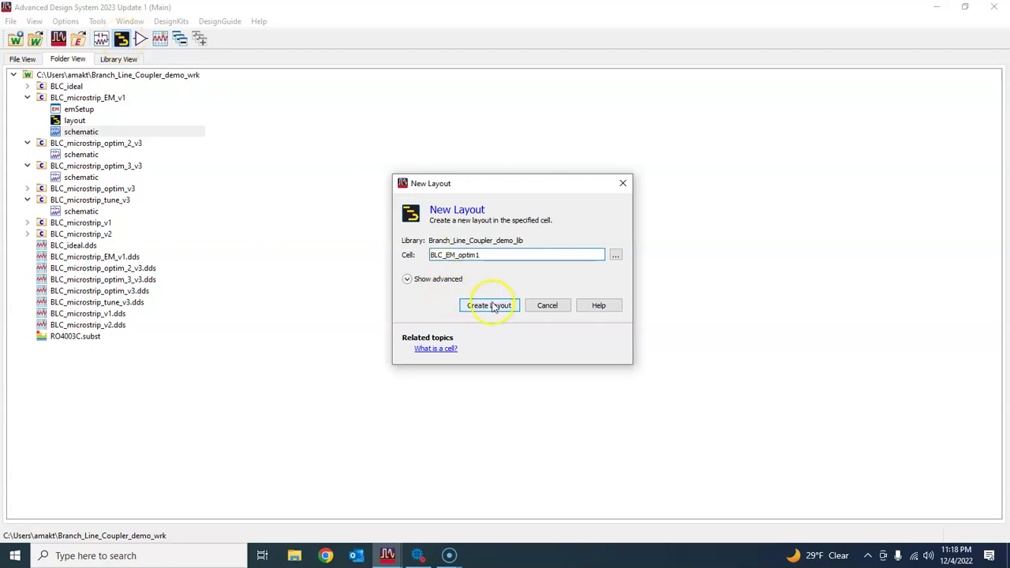
pyautogui.click(451, 286)
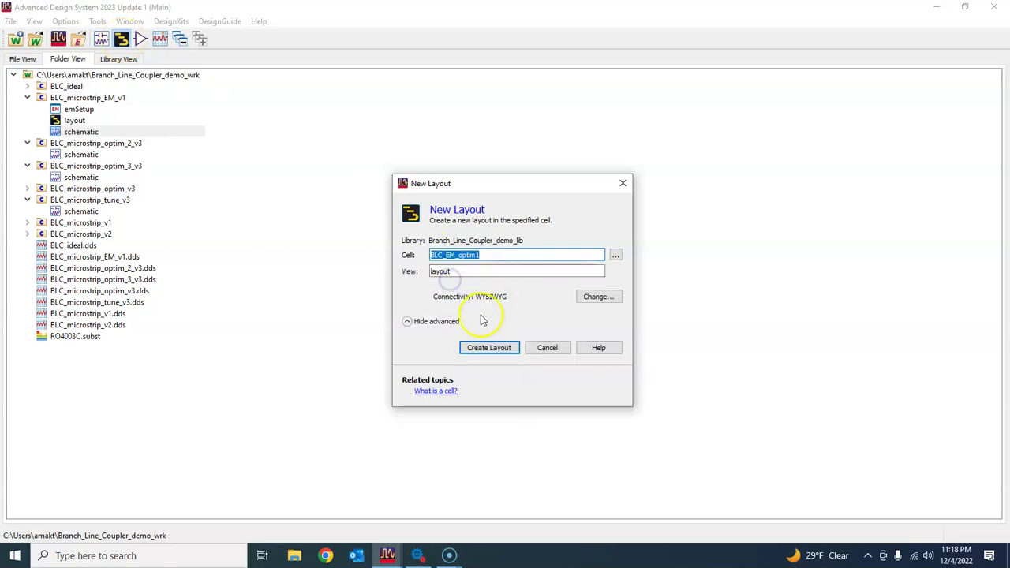
pyautogui.click(491, 348)
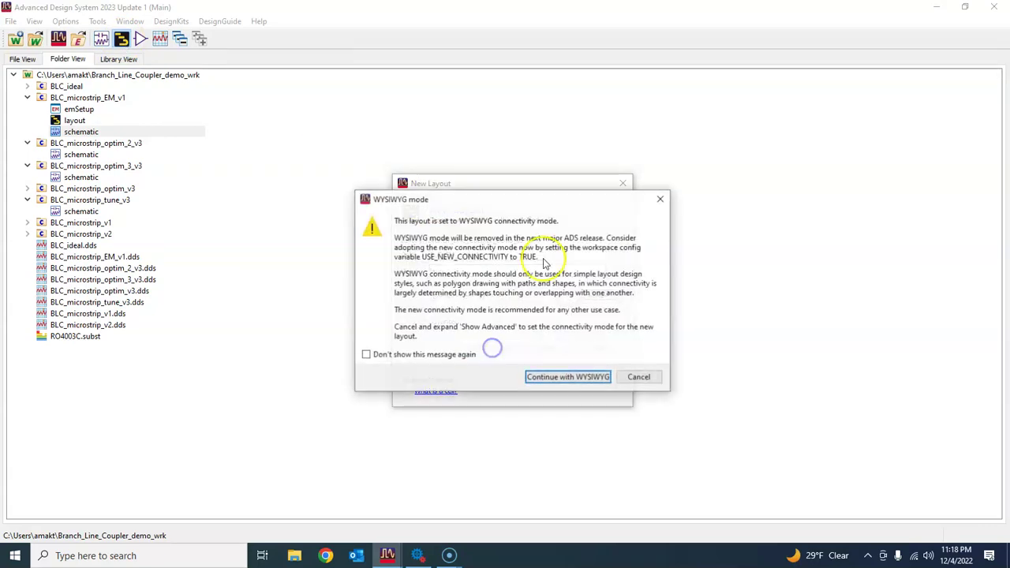
pyautogui.click(424, 354)
pyautogui.click(557, 378)
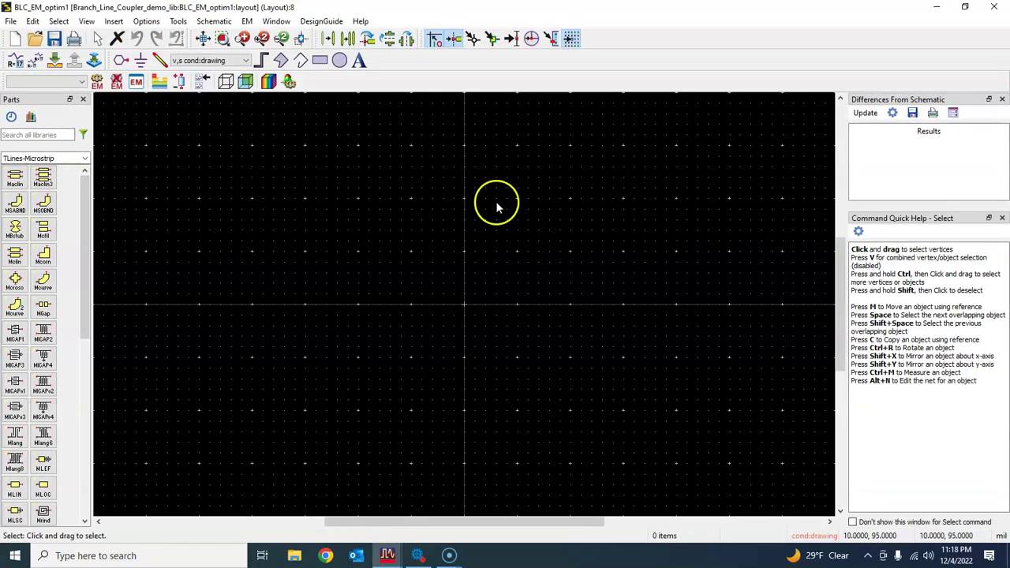
# Open the EM component parameters of the new layout and set the parameter type to Subnetwork
pyautogui.click(246, 21)
pyautogui.moveTo(336, 188)
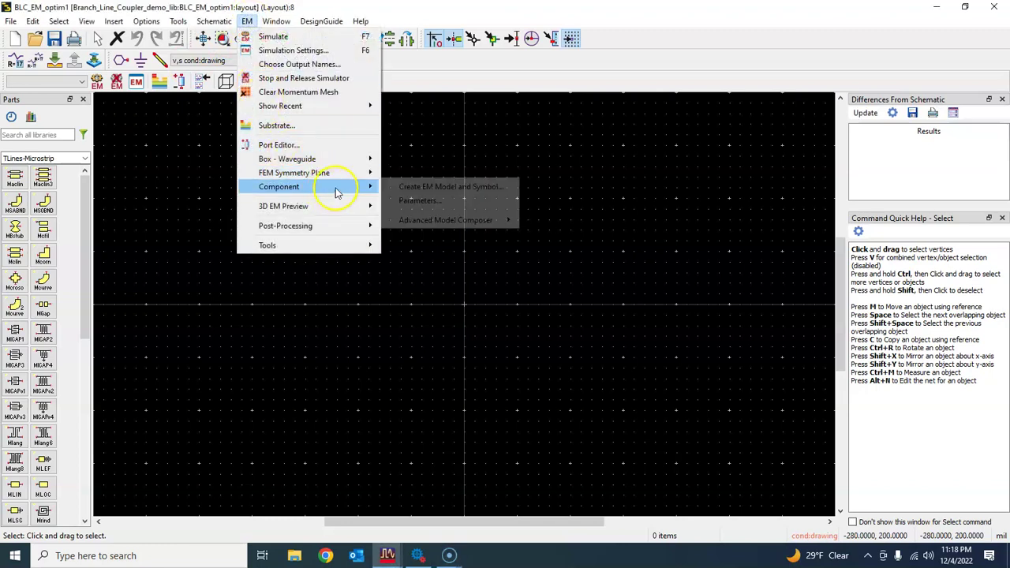
pyautogui.click(426, 202)
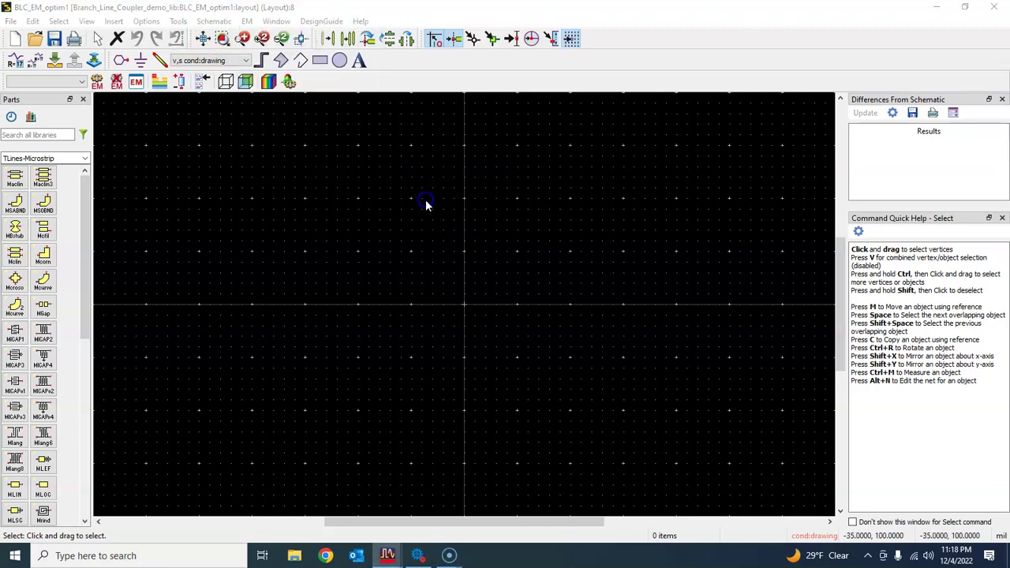
pyautogui.click(505, 240)
pyautogui.click(494, 260)
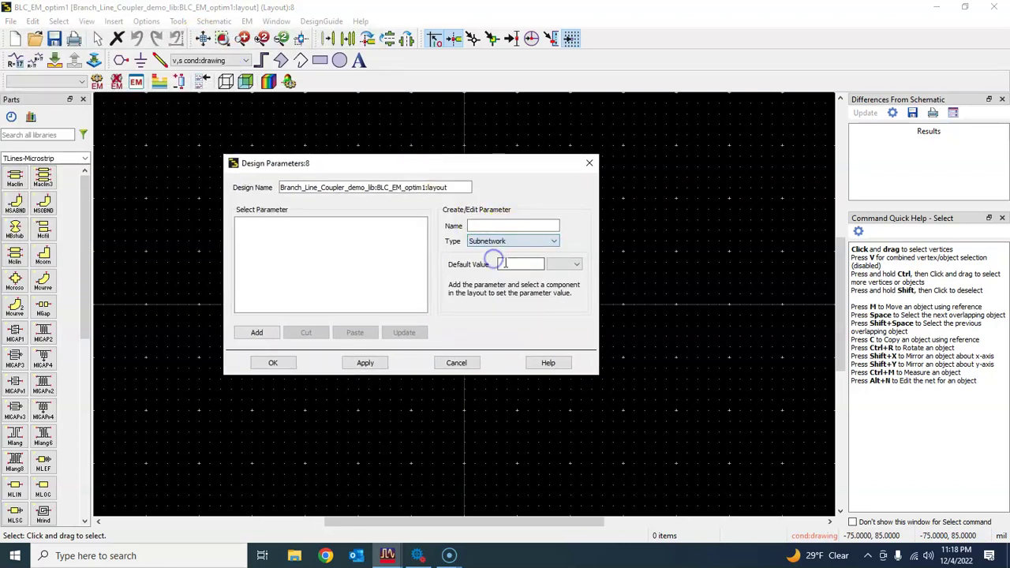
# Add a Subnetwork design parameter named w50 with a default value of 132.34
pyautogui.click(489, 225)
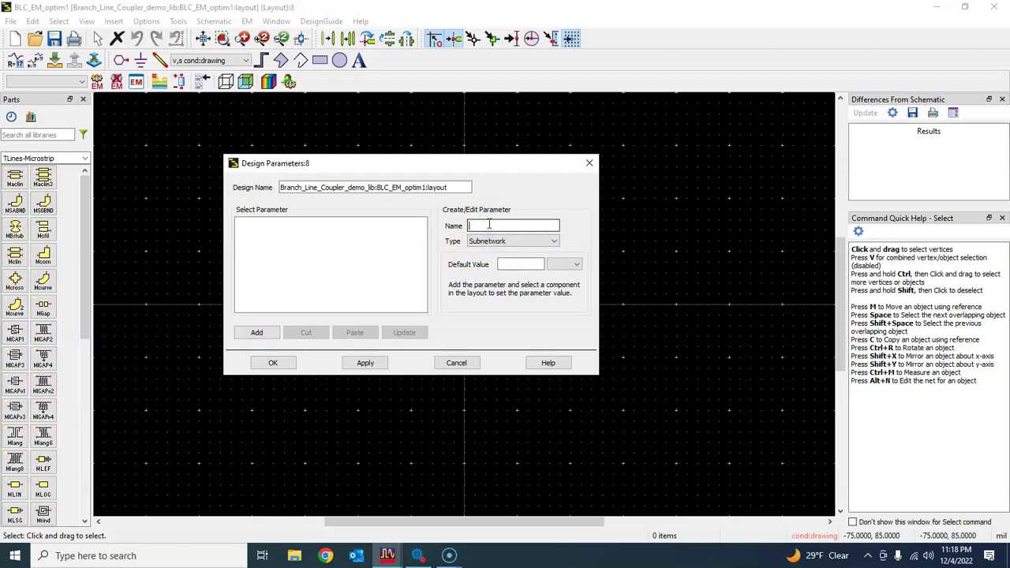
pyautogui.click(237, 165)
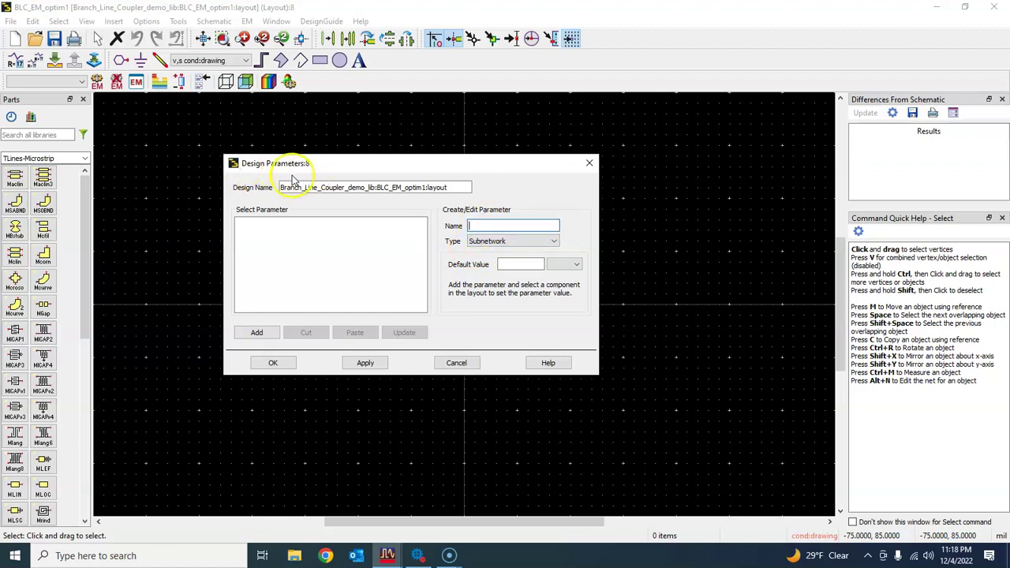
pyautogui.click(484, 243)
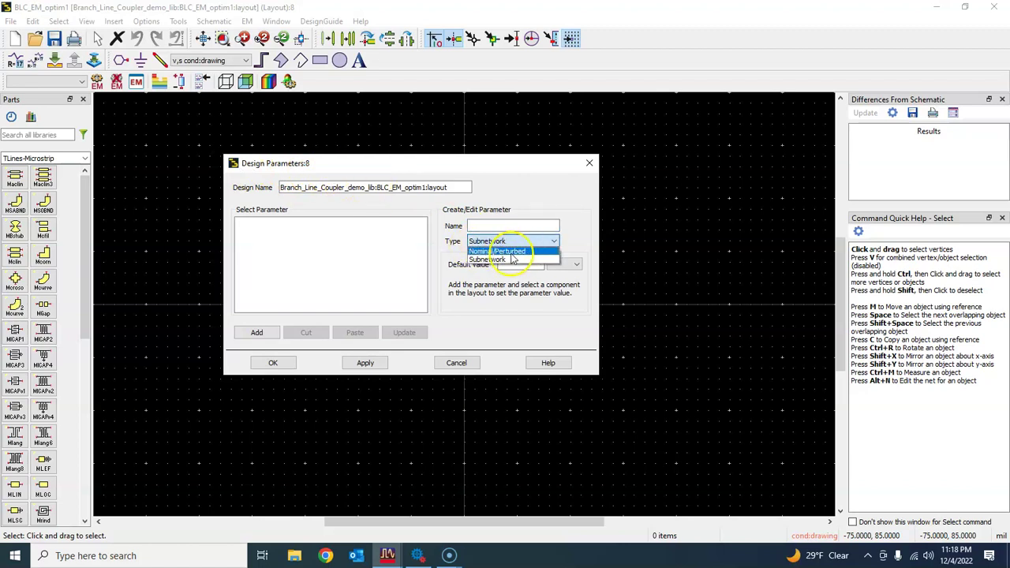
pyautogui.click(578, 243)
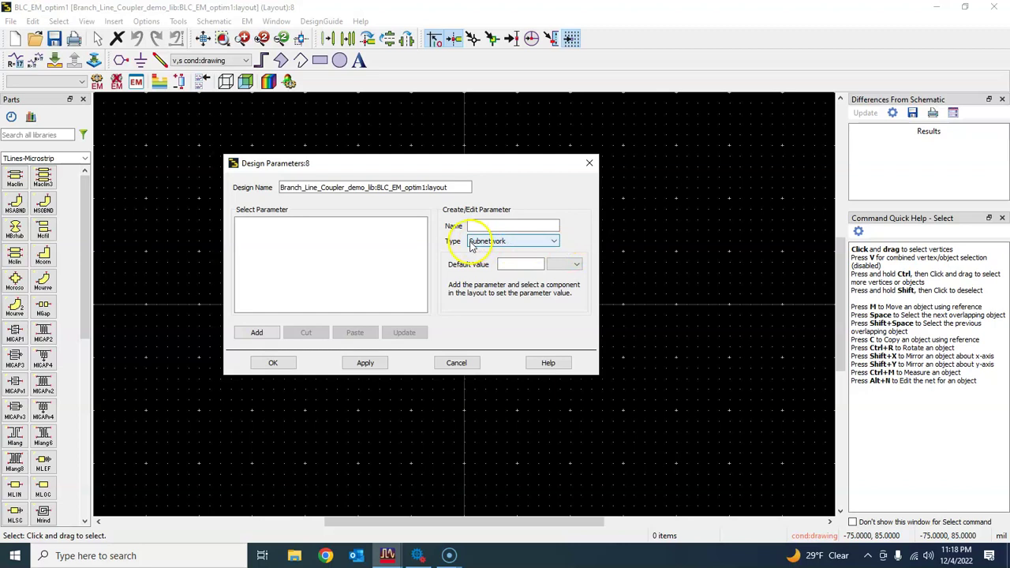
pyautogui.click(494, 226)
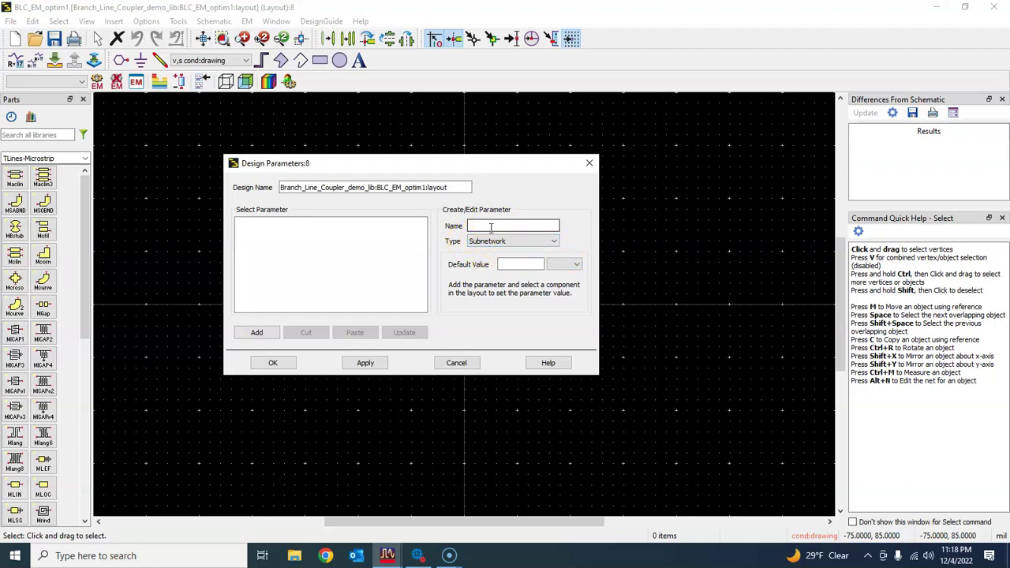
pyautogui.click(490, 224)
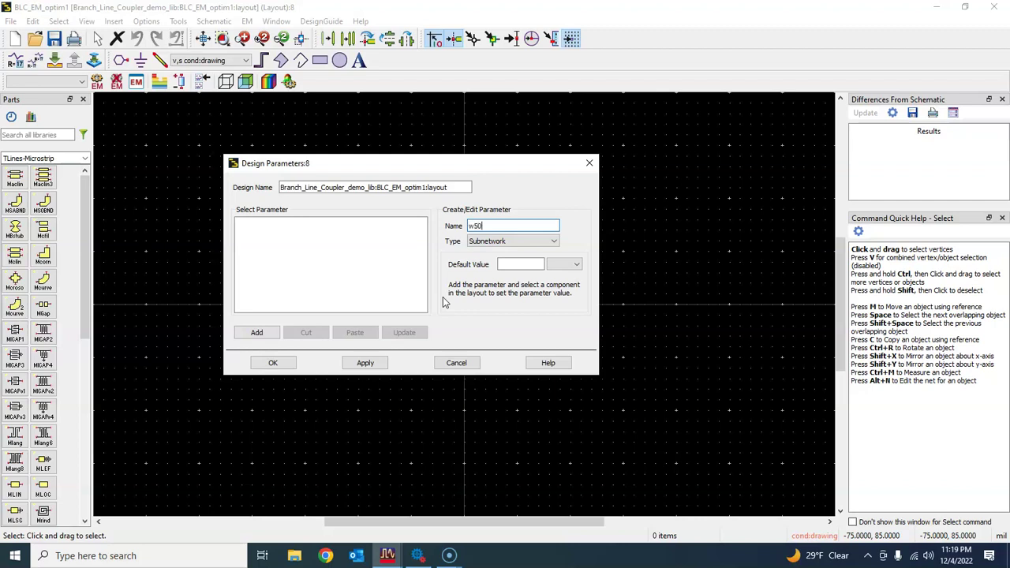
pyautogui.click(514, 263)
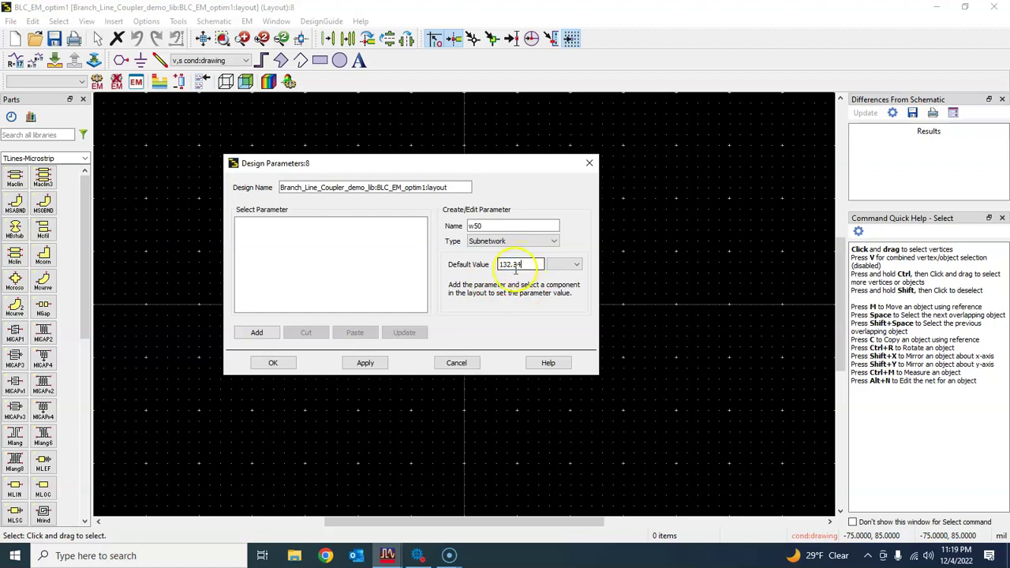
pyautogui.click(376, 319)
pyautogui.click(256, 334)
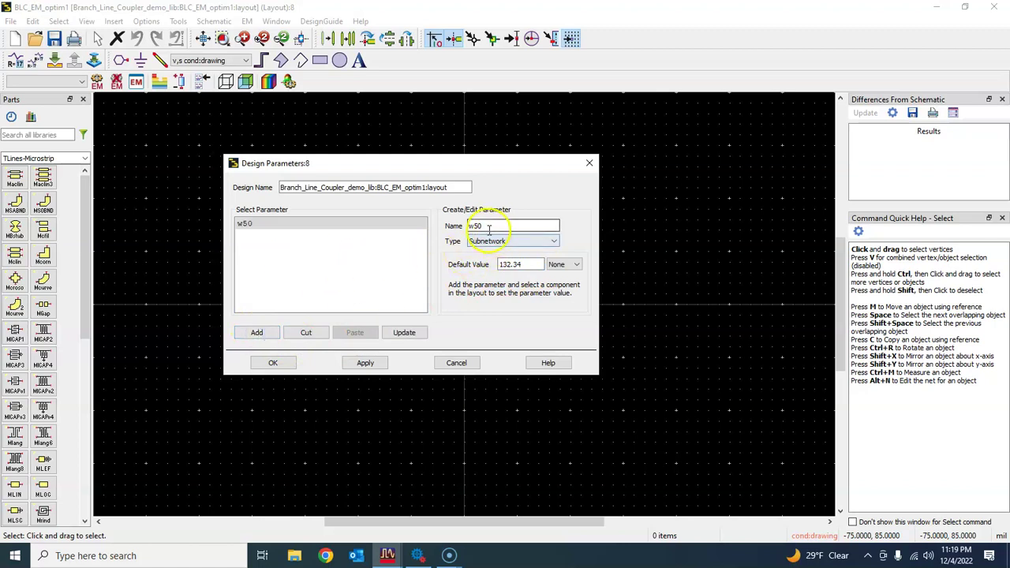
# Add a Subnetwork design parameter named l50 with a default value of 400
pyautogui.moveTo(491, 225); pyautogui.dragTo(456, 229)
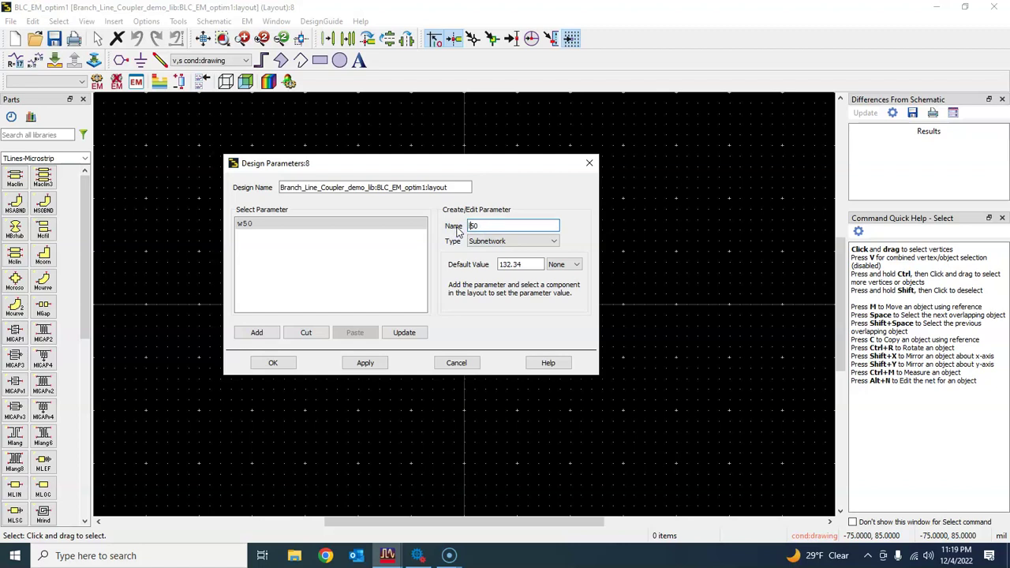
pyautogui.moveTo(553, 267); pyautogui.dragTo(464, 265)
pyautogui.write('400')
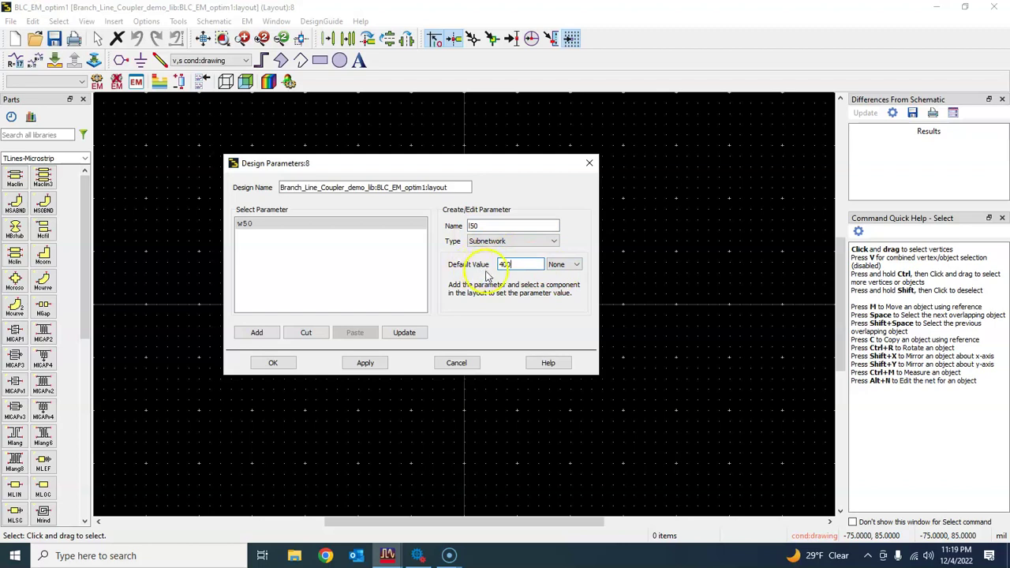
pyautogui.click(258, 332)
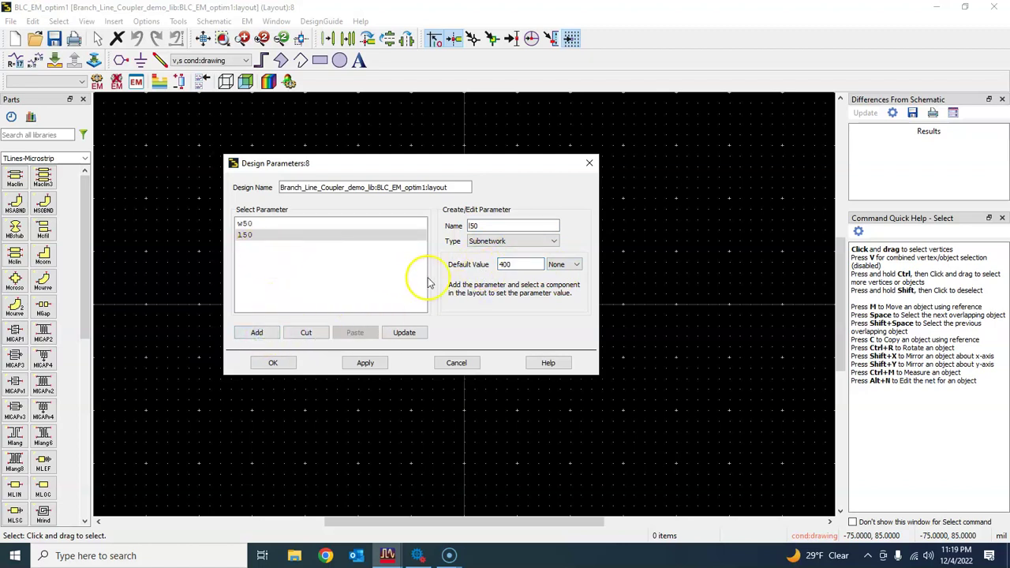
# Add a Subnetwork design parameter named wh with a default value of 221
pyautogui.click(395, 227)
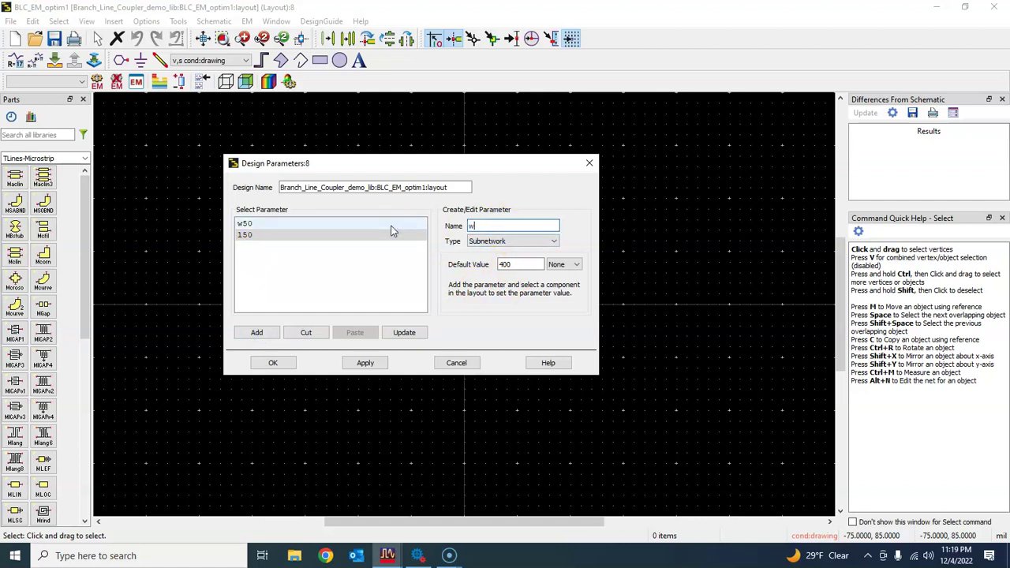
pyautogui.moveTo(524, 264); pyautogui.dragTo(456, 266)
pyautogui.write('220.887')
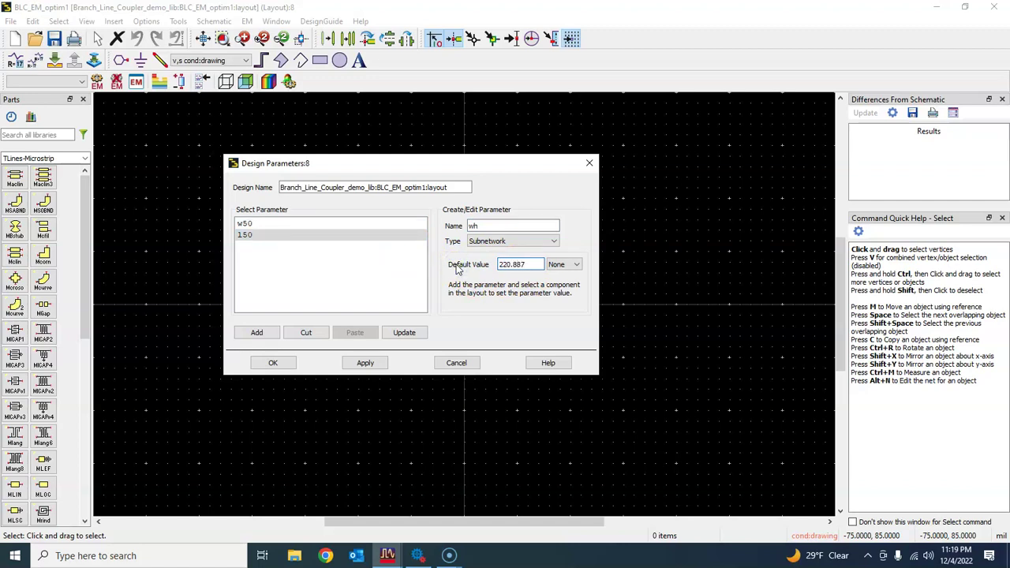
pyautogui.click(260, 334)
pyautogui.click(523, 263)
pyautogui.click(256, 332)
# Add a Subnetwork design parameter named lh with a default value of 1032
pyautogui.click(486, 226)
pyautogui.moveTo(486, 226); pyautogui.dragTo(465, 227)
pyautogui.press('BackSpace')
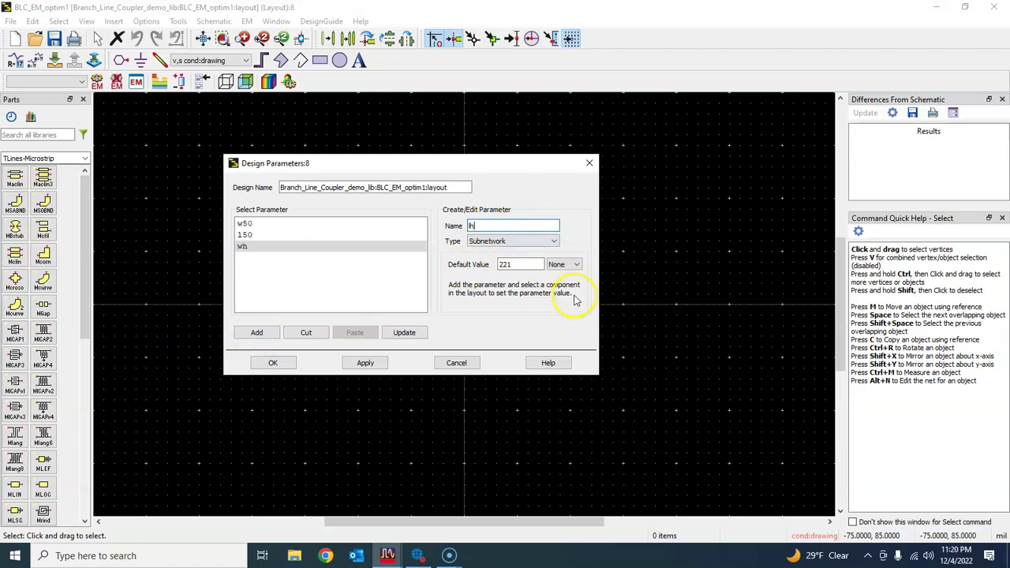
pyautogui.doubleClick(505, 264)
pyautogui.write('1032')
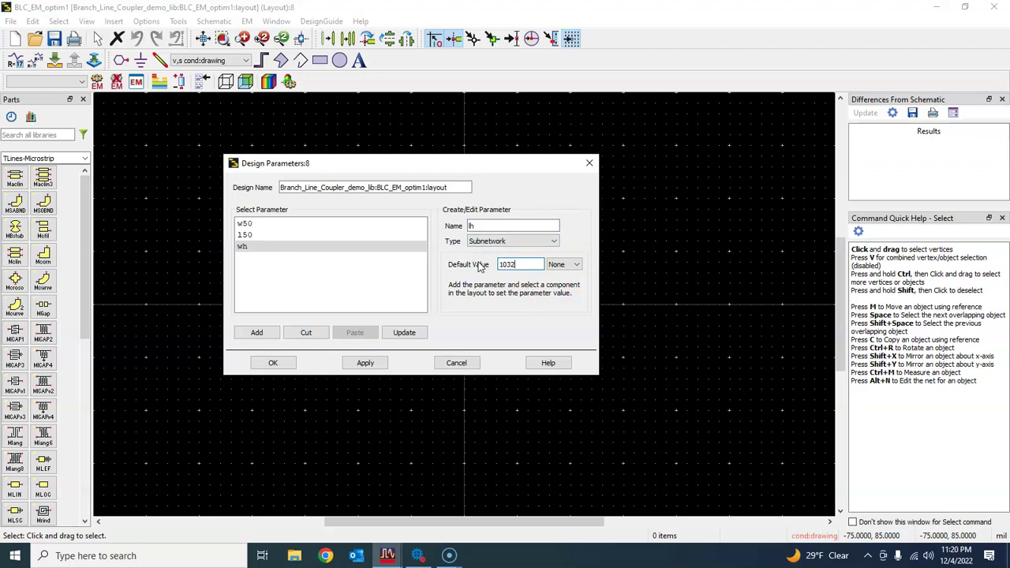
pyautogui.click(264, 333)
# Add a Subnetwork design parameter named wv with a default value of 131.5
pyautogui.click(497, 227)
pyautogui.doubleClick(467, 228)
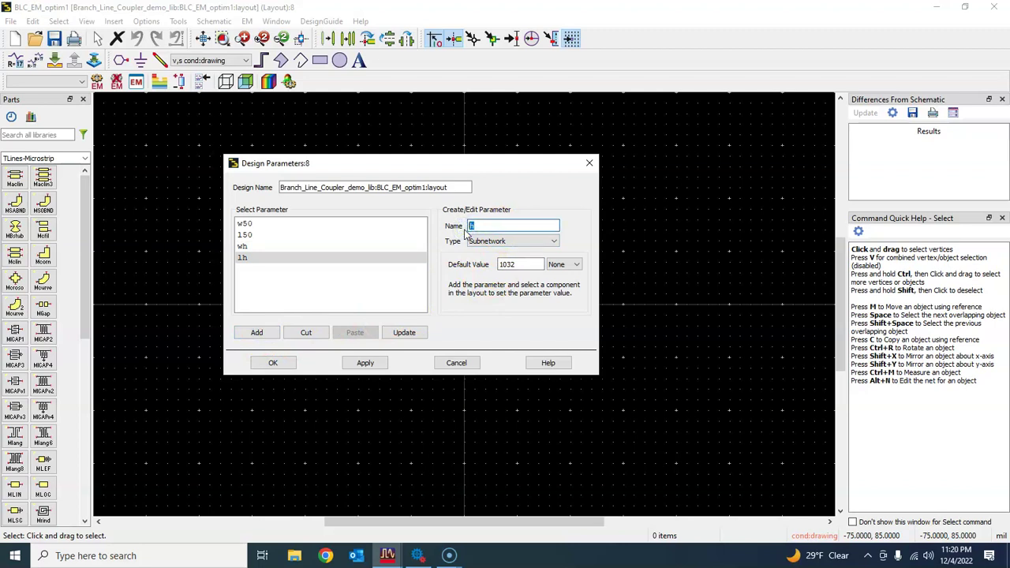
pyautogui.click(496, 228)
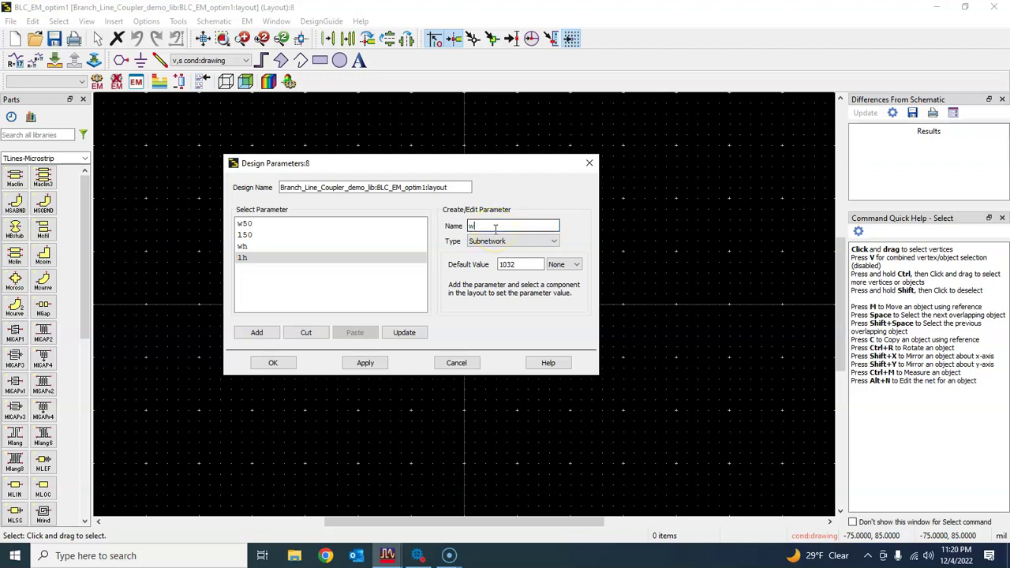
pyautogui.doubleClick(501, 265)
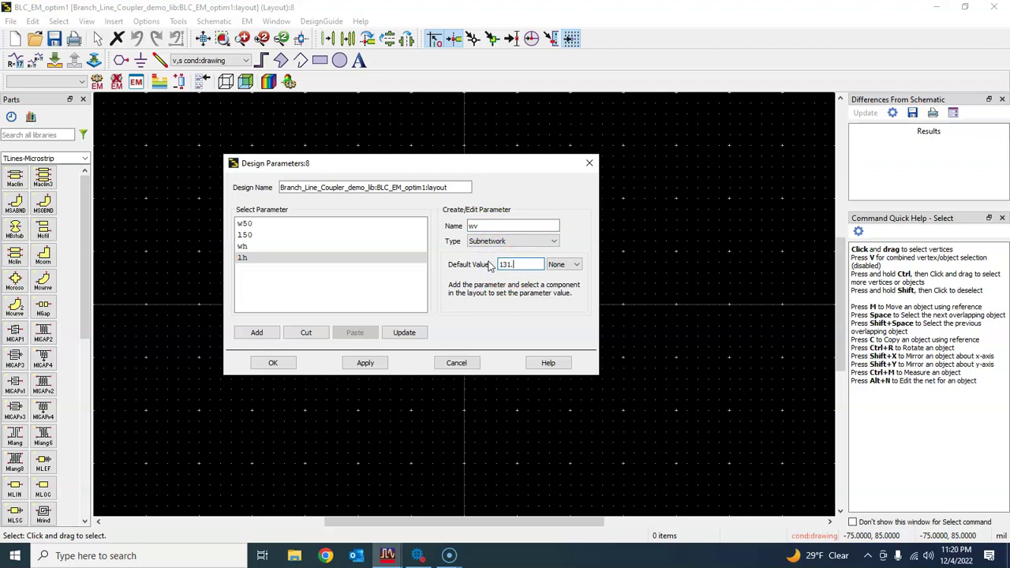
pyautogui.write('131.5')
pyautogui.click(258, 332)
# Add a Subnetwork design parameter named lv with a default value of 1161
pyautogui.click(487, 228)
pyautogui.doubleClick(472, 226)
pyautogui.write('lv')
pyautogui.doubleClick(517, 265)
pyautogui.write('11')
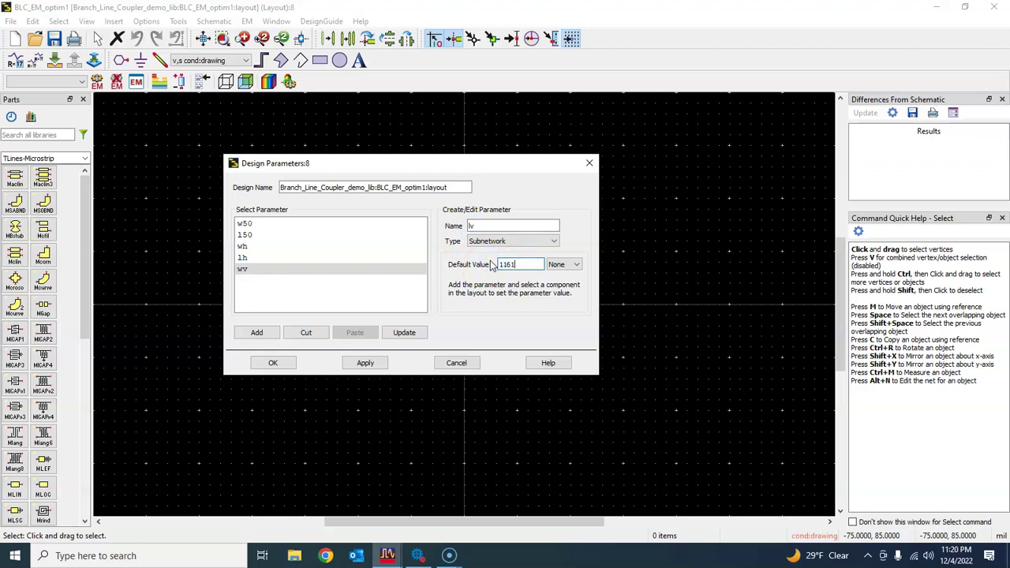
pyautogui.click(256, 333)
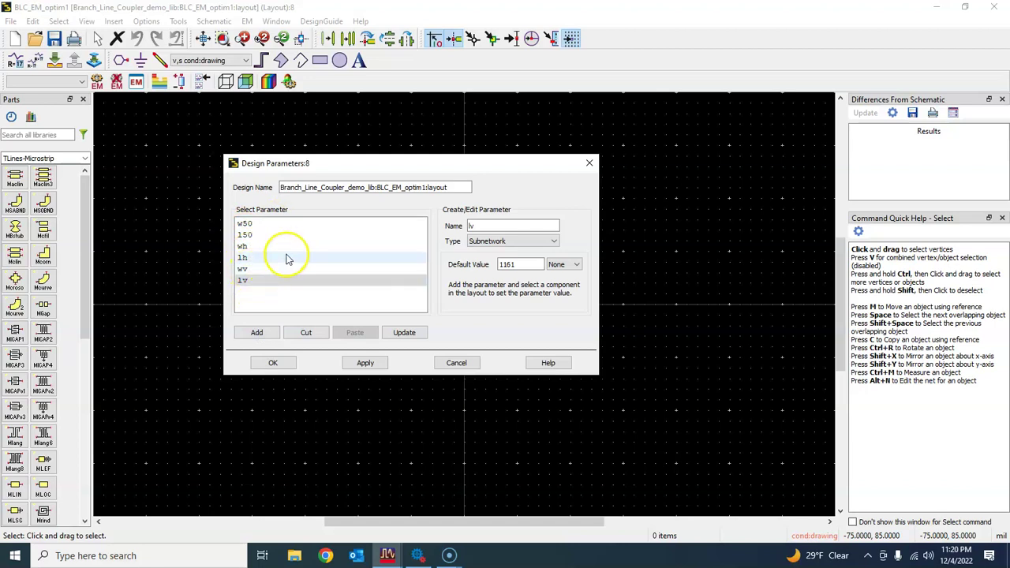
# Accept the design parameters, and review the definitions of w50, l50, wh, lh, wv and lv without changing them
pyautogui.click(268, 364)
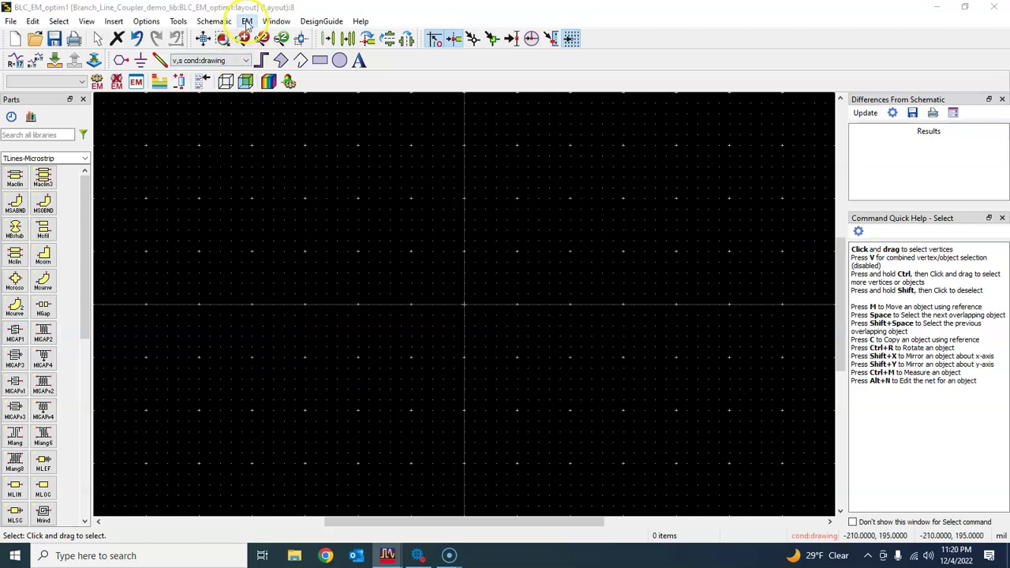
pyautogui.click(247, 21)
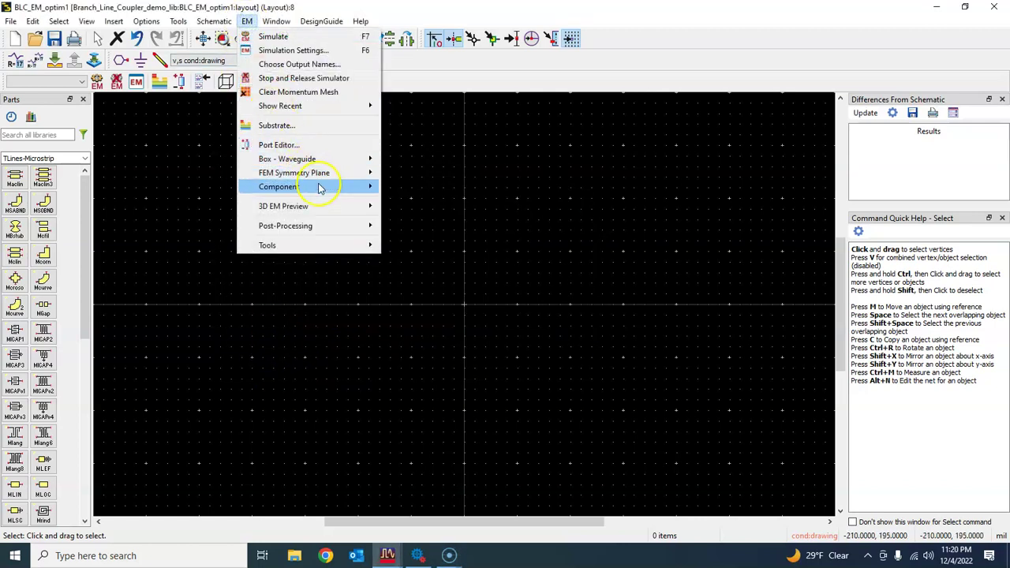
pyautogui.moveTo(319, 188)
pyautogui.click(421, 200)
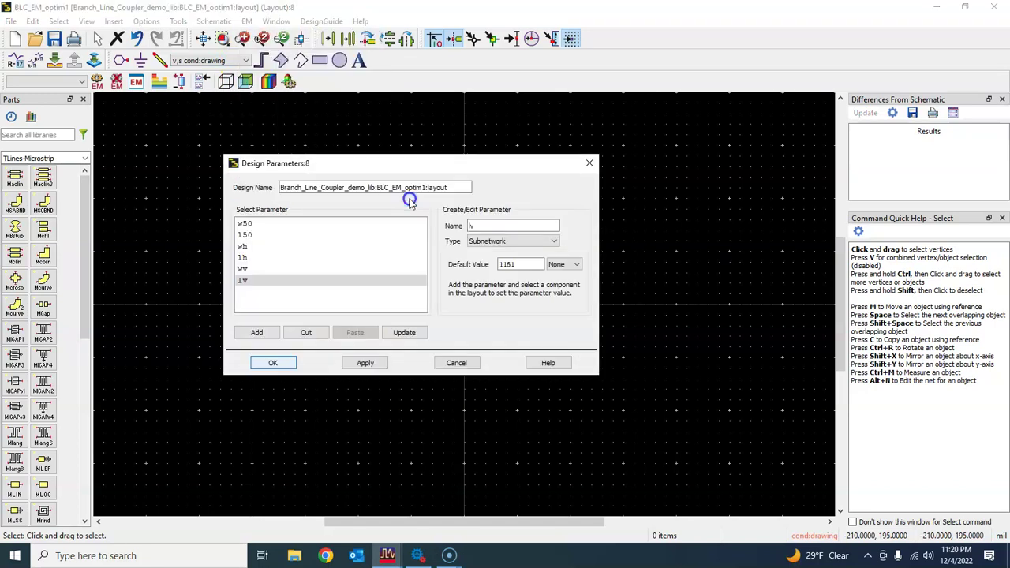
pyautogui.click(257, 224)
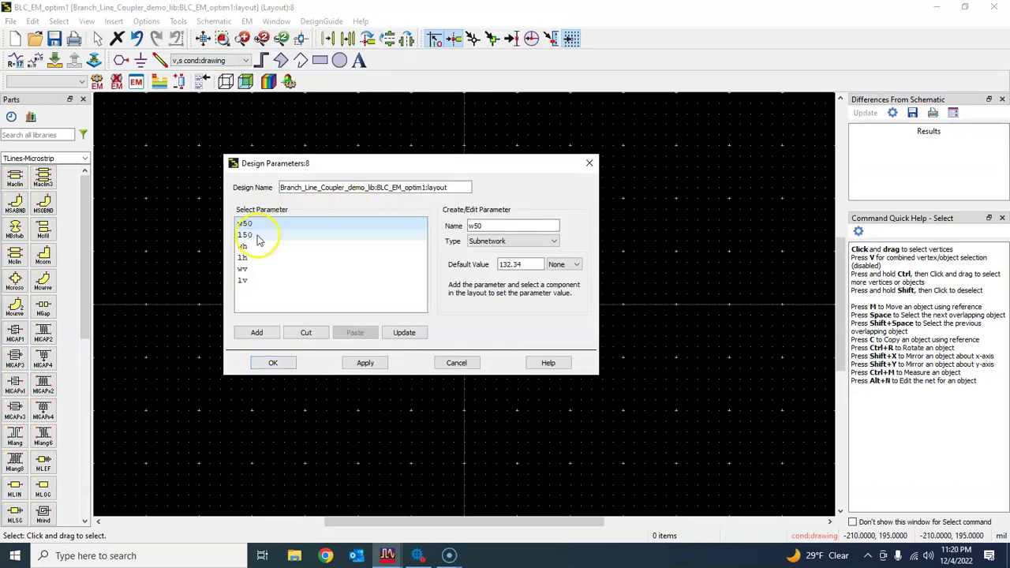
pyautogui.click(260, 234)
pyautogui.click(250, 246)
pyautogui.click(245, 258)
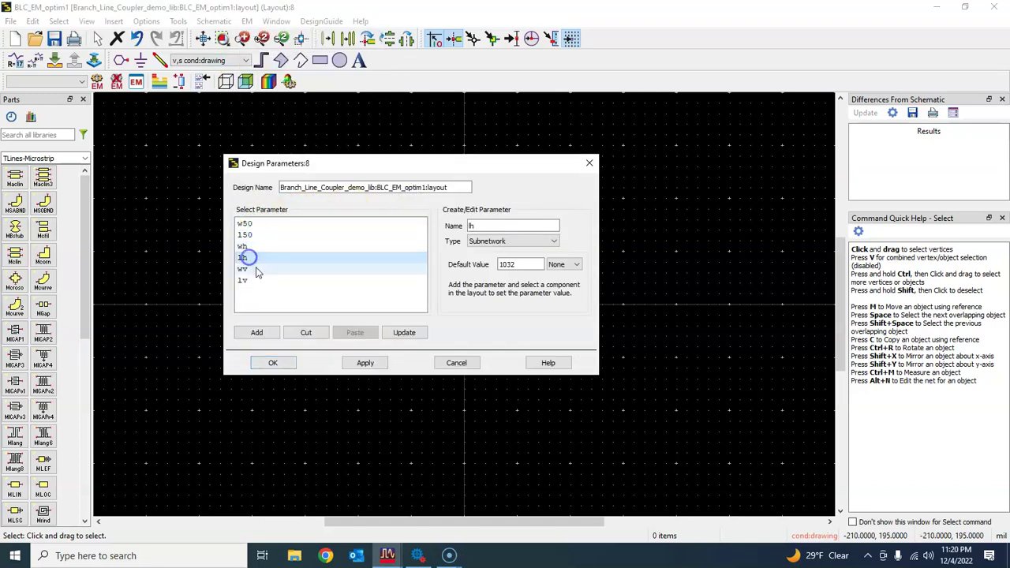
pyautogui.click(246, 269)
pyautogui.click(251, 280)
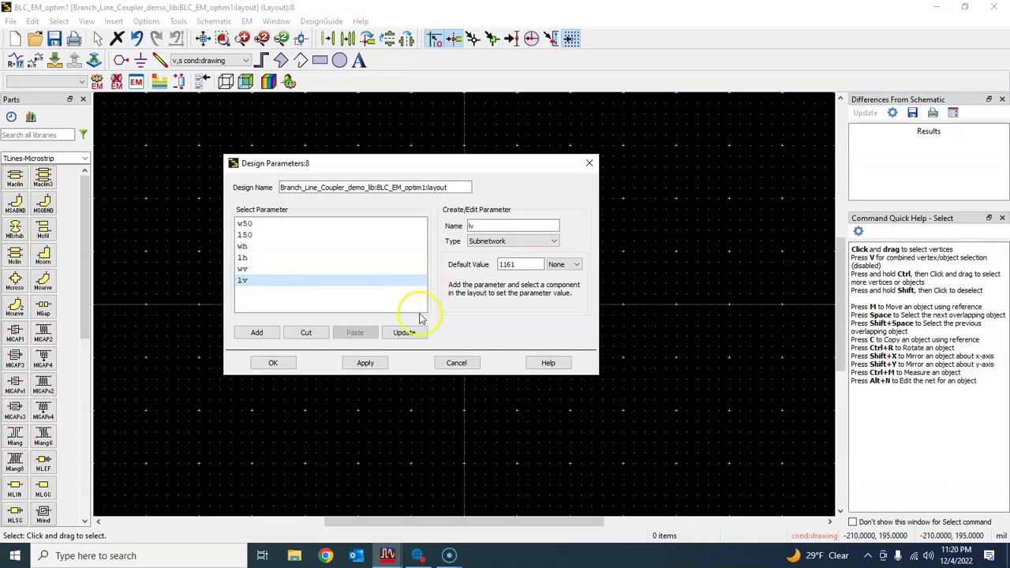
pyautogui.click(457, 363)
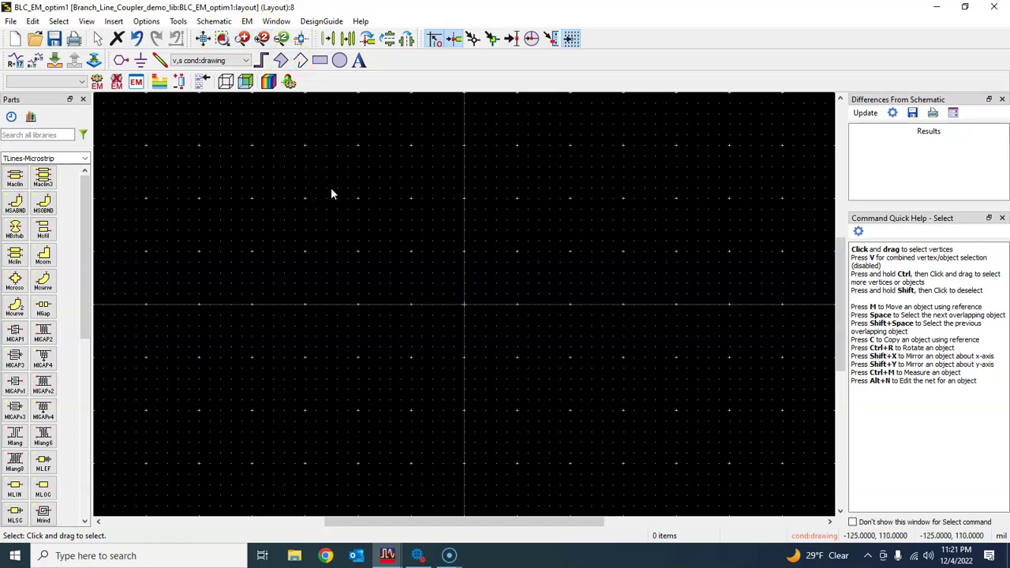
# Copy the complete coupler layout from BLC_microstrip_EM_v1 and paste it into the BLC_EM_optim1 layout
pyautogui.click(387, 556)
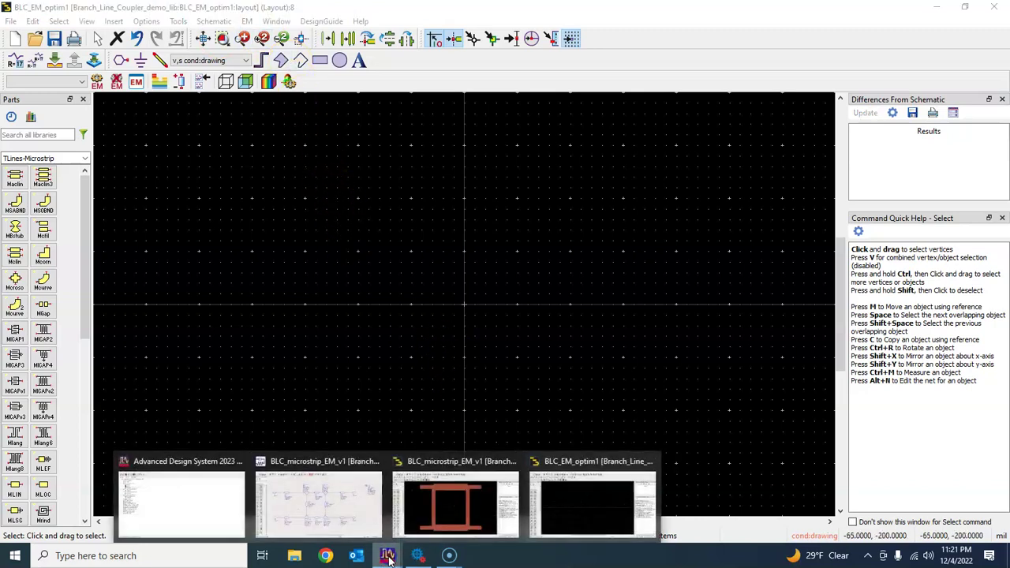
pyautogui.click(428, 513)
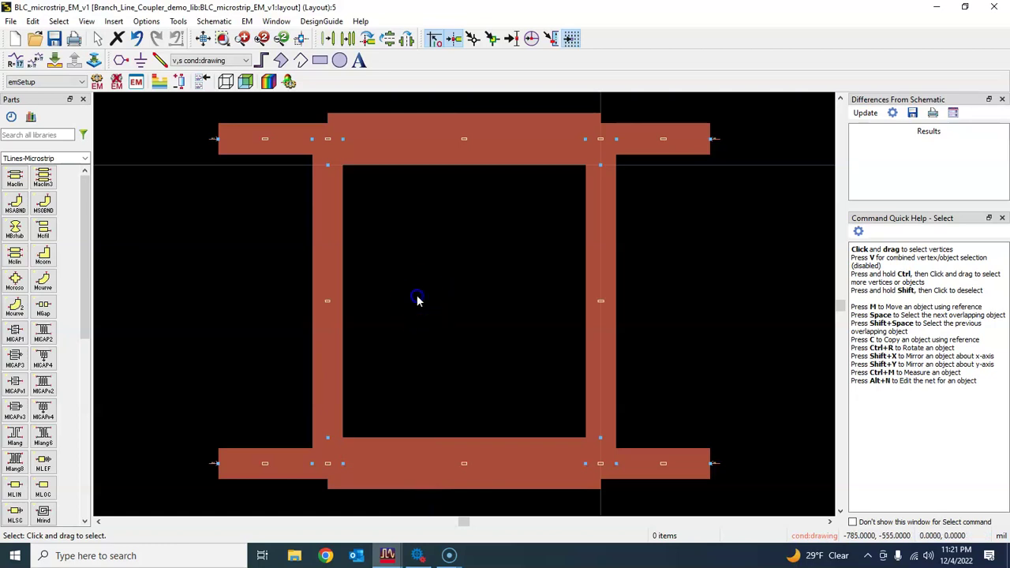
pyautogui.hotkey('ctrl', 'a')
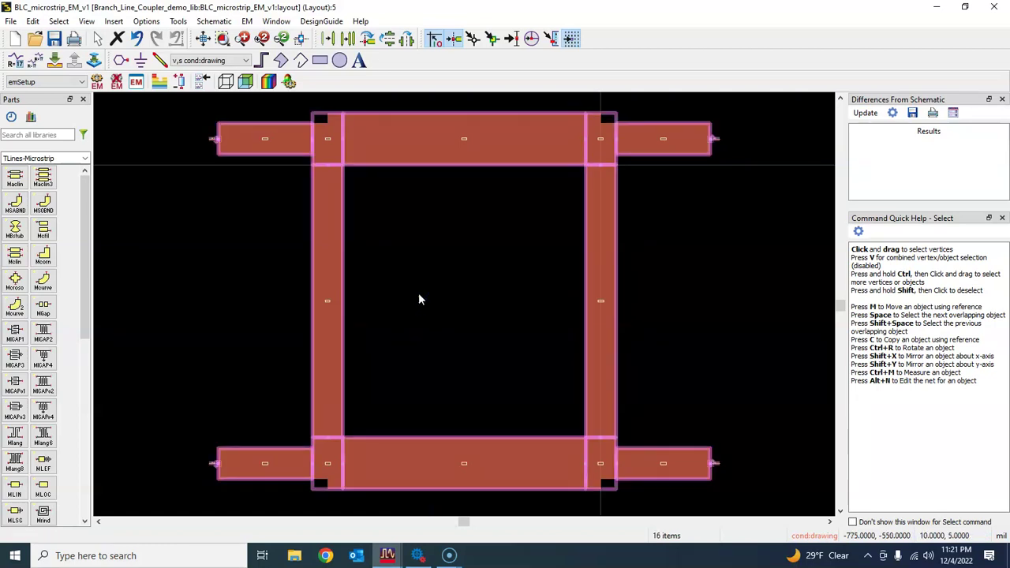
pyautogui.click(1001, 8)
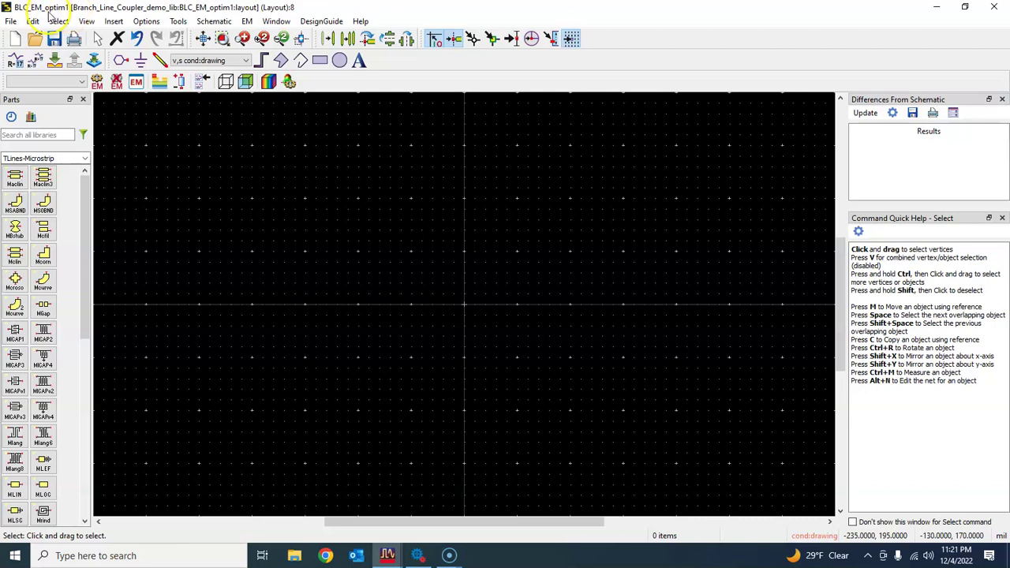
pyautogui.hotkey('ctrl', 'v')
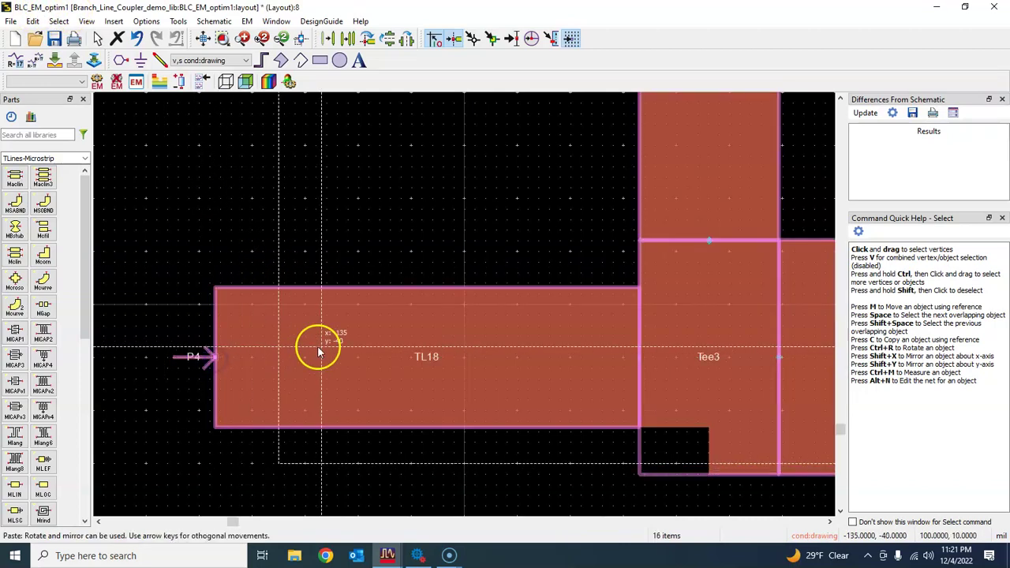
pyautogui.press('Escape')
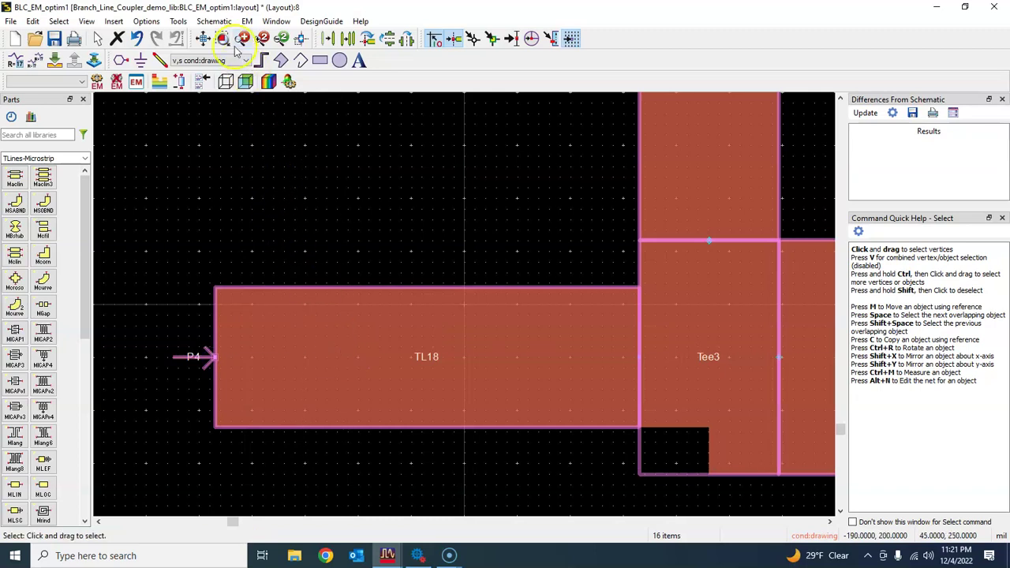
pyautogui.click(202, 39)
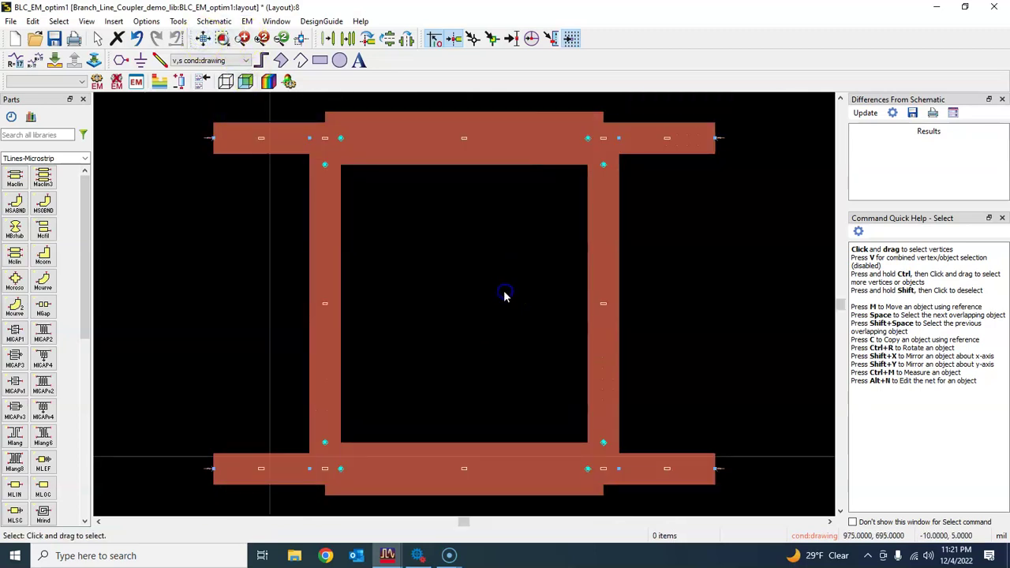
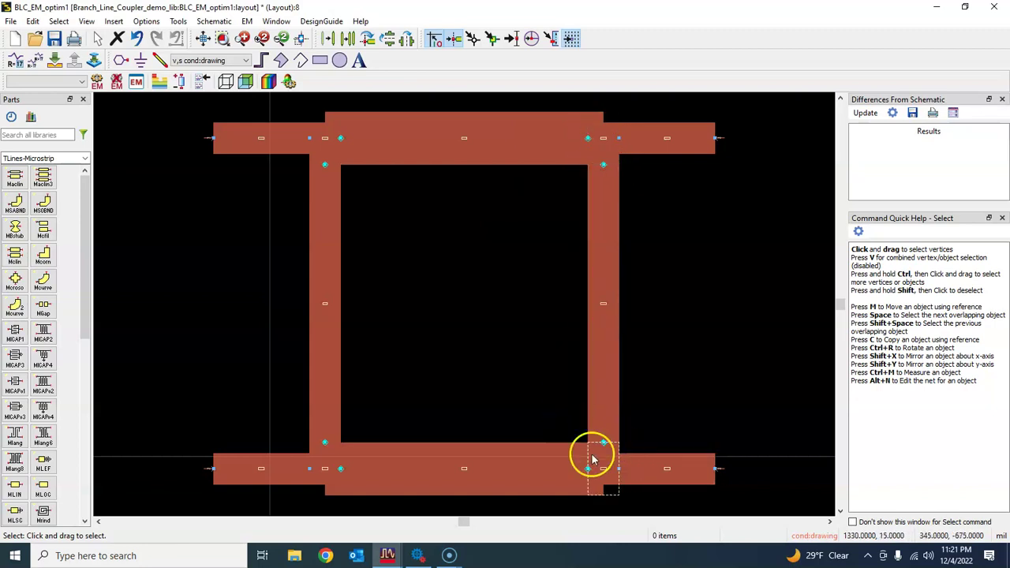
# Inspect a tee junction of the pasted coupler and update the component definitions, including those in the subnetwork
pyautogui.scroll(3, 367, 466)
pyautogui.scroll(5, 508, 260)
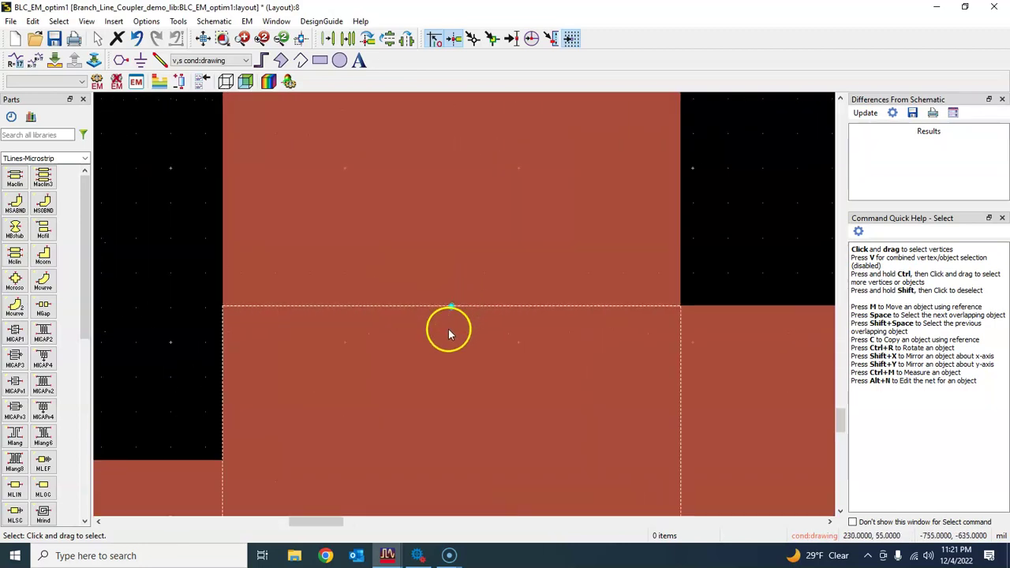
pyautogui.scroll(2, 460, 310)
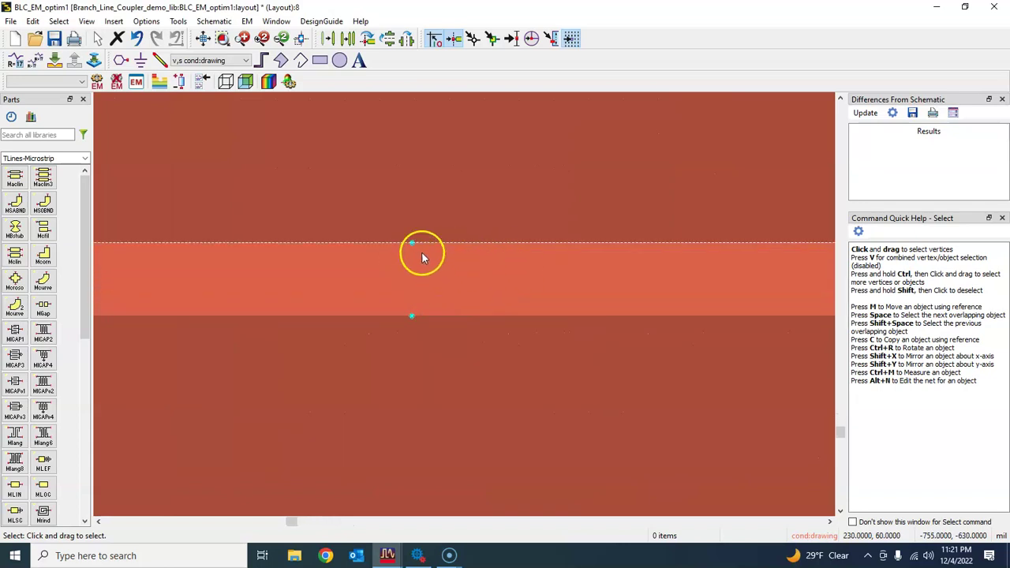
pyautogui.click(202, 38)
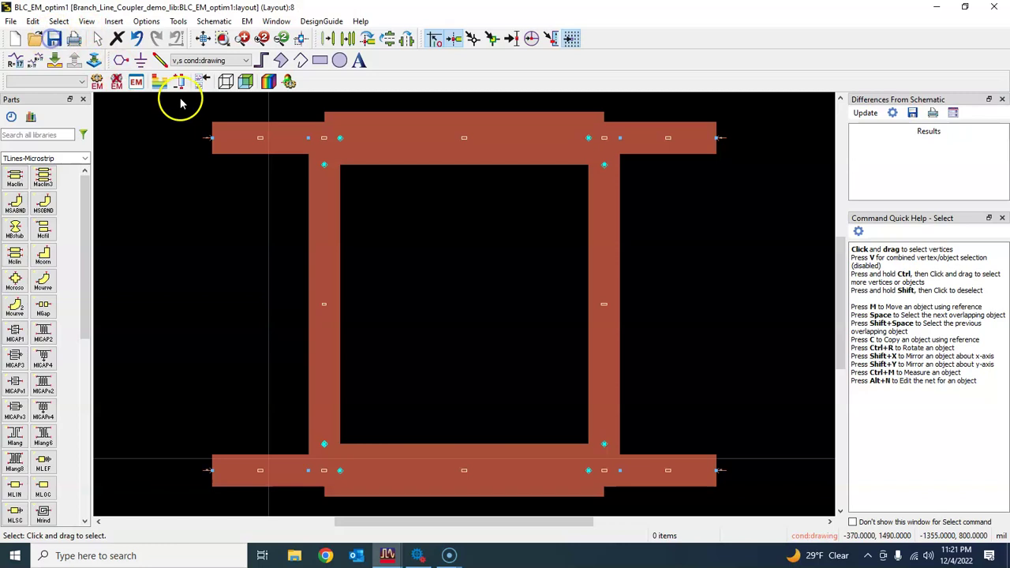
pyautogui.click(246, 22)
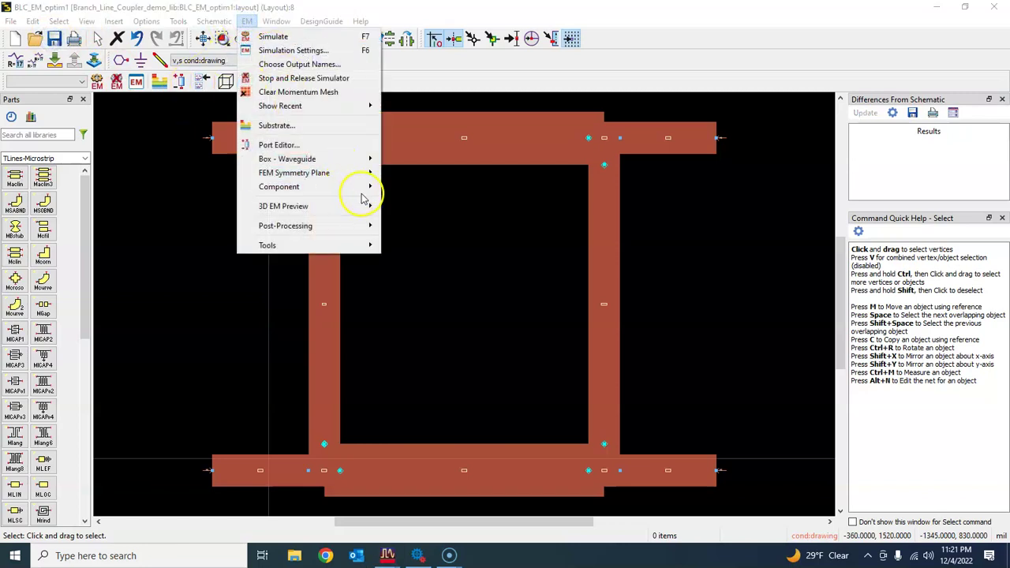
pyautogui.click(678, 259)
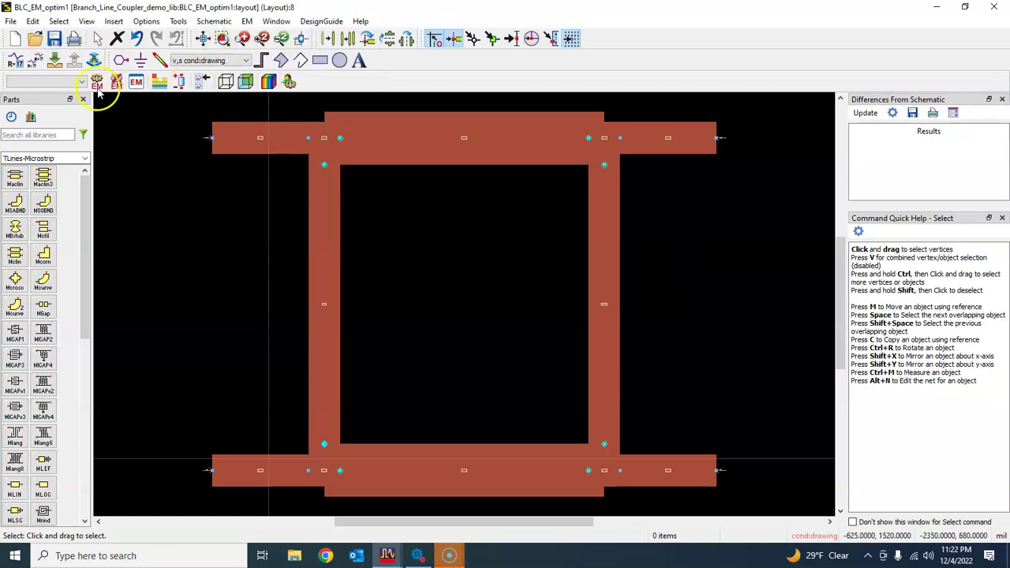
pyautogui.click(32, 21)
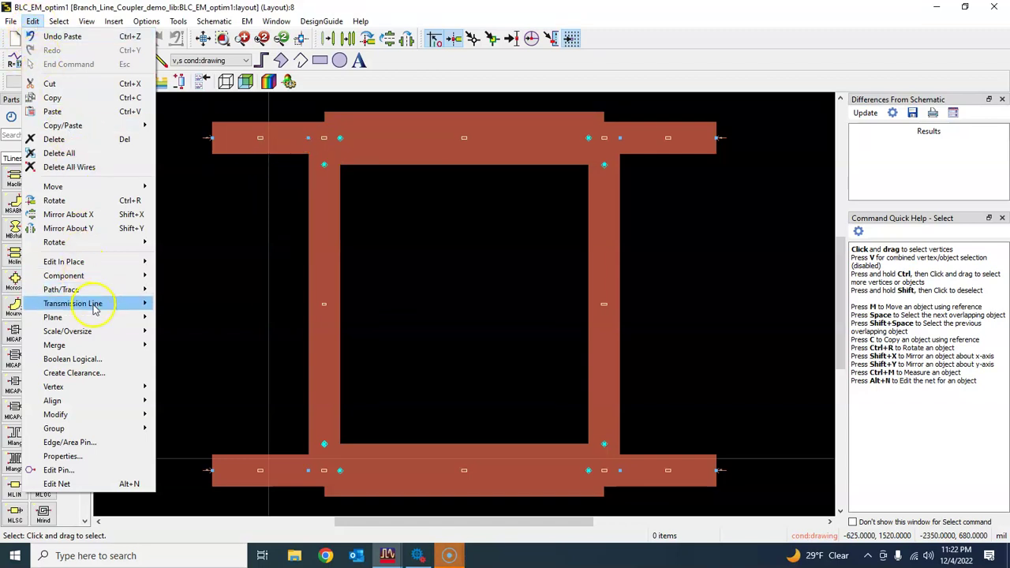
pyautogui.moveTo(110, 280)
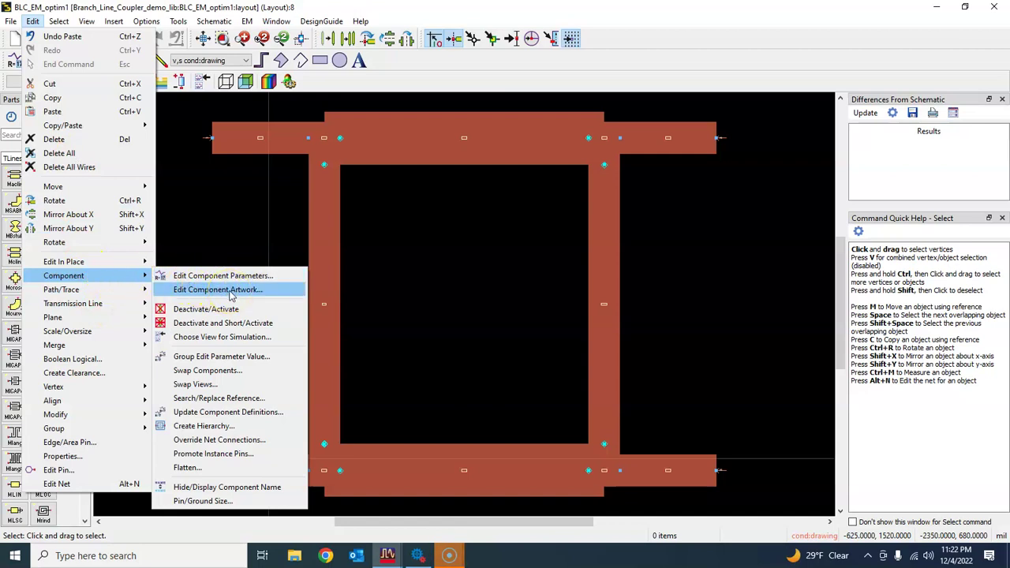
pyautogui.click(226, 412)
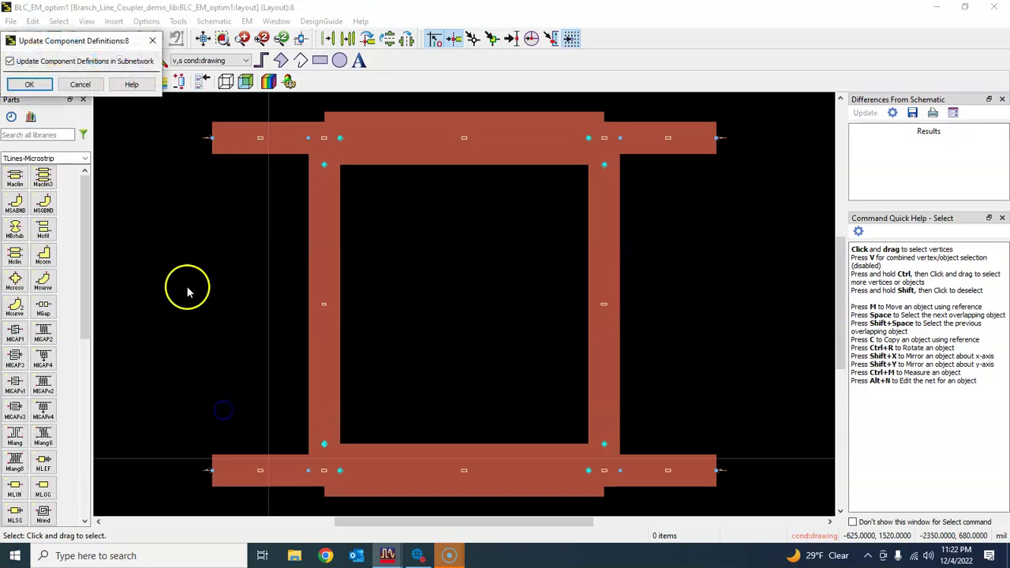
pyautogui.click(30, 85)
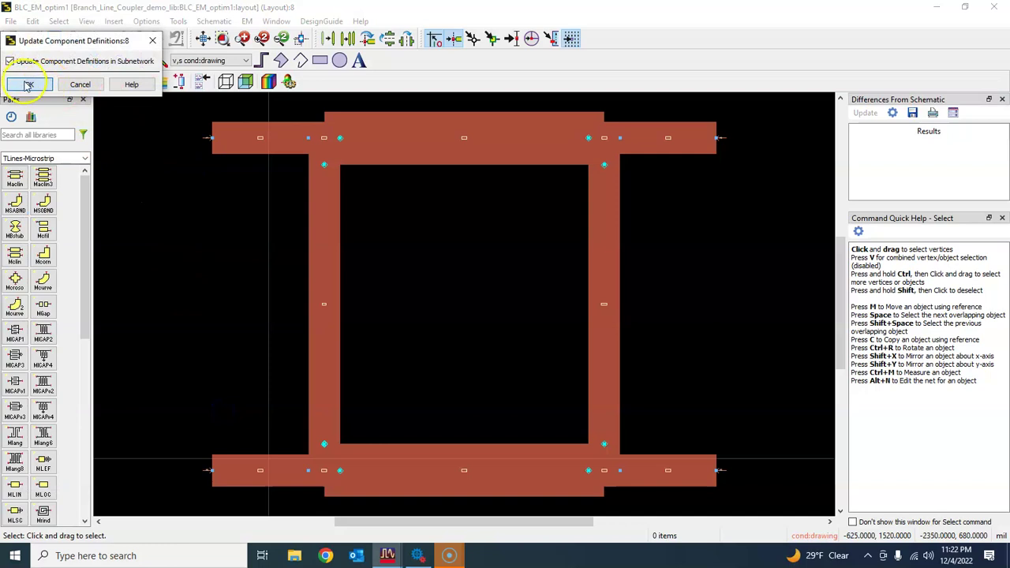
pyautogui.click(40, 84)
# Delete the entire pasted coupler from the BLC_EM_optim1 layout
pyautogui.click(449, 253)
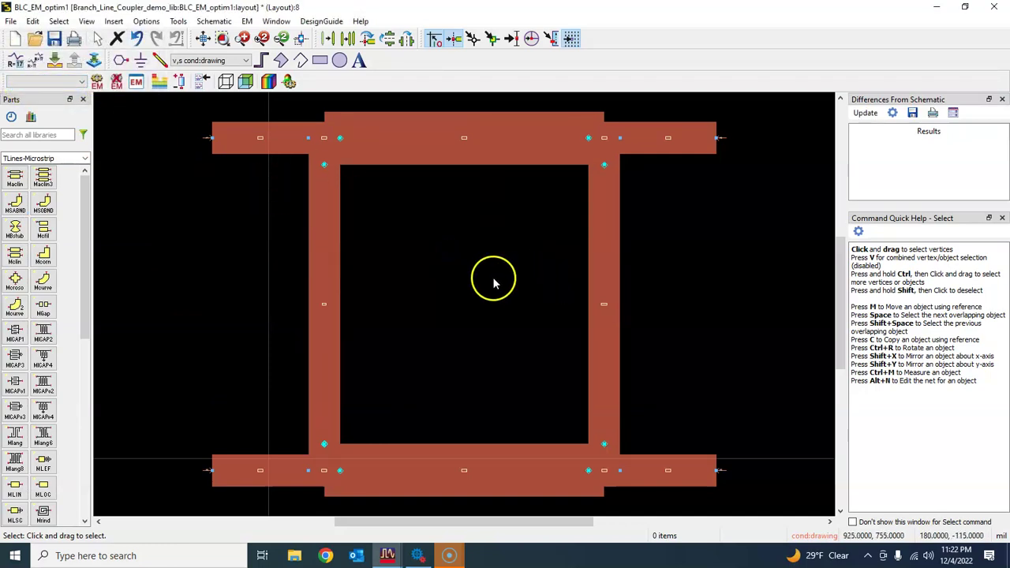
pyautogui.click(440, 296)
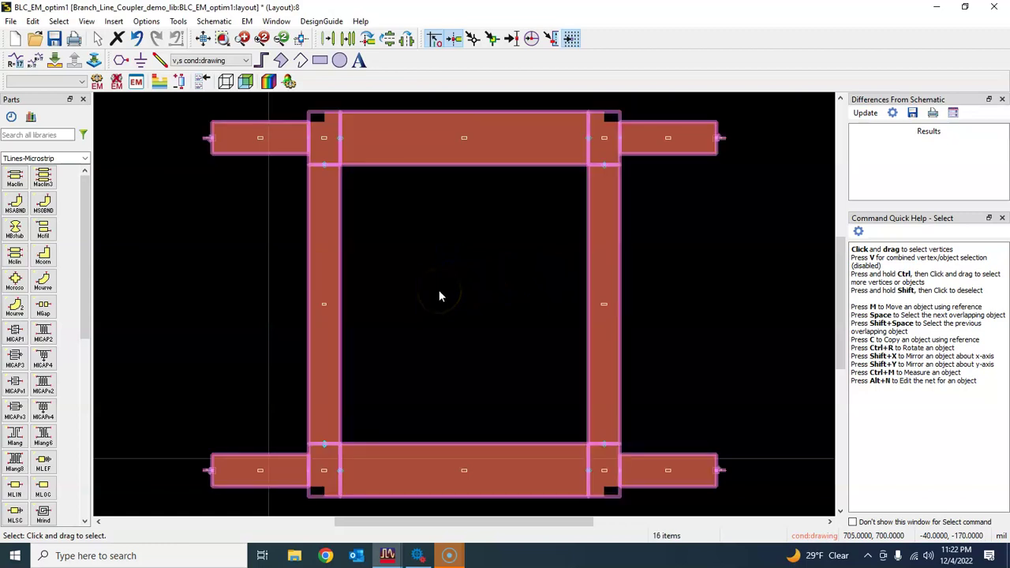
pyautogui.press('Delete')
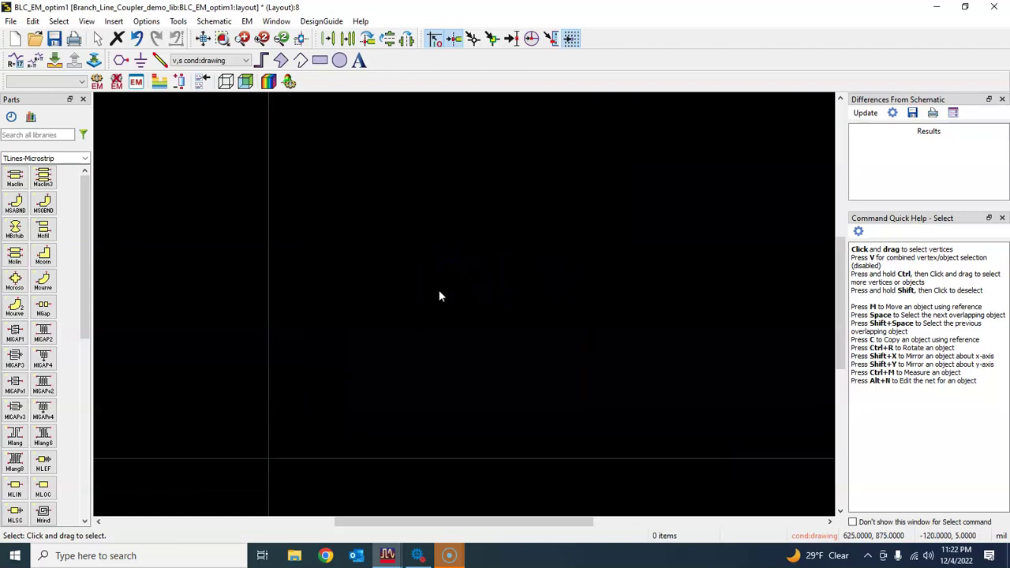
# Check the w50 and l50 design parameters and update the default value of wh to 220.887
pyautogui.click(246, 22)
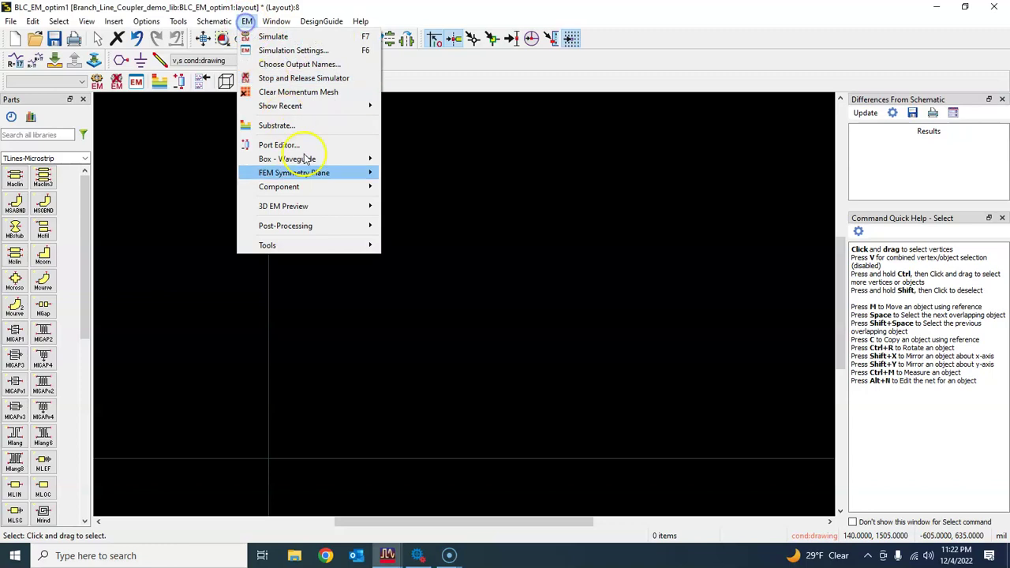
pyautogui.moveTo(350, 188)
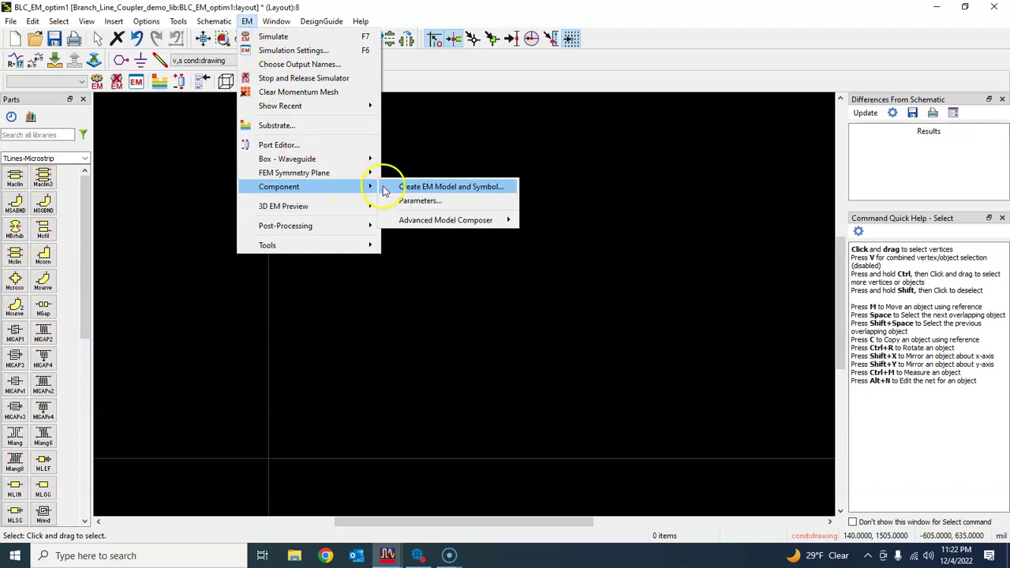
pyautogui.click(418, 204)
pyautogui.click(299, 224)
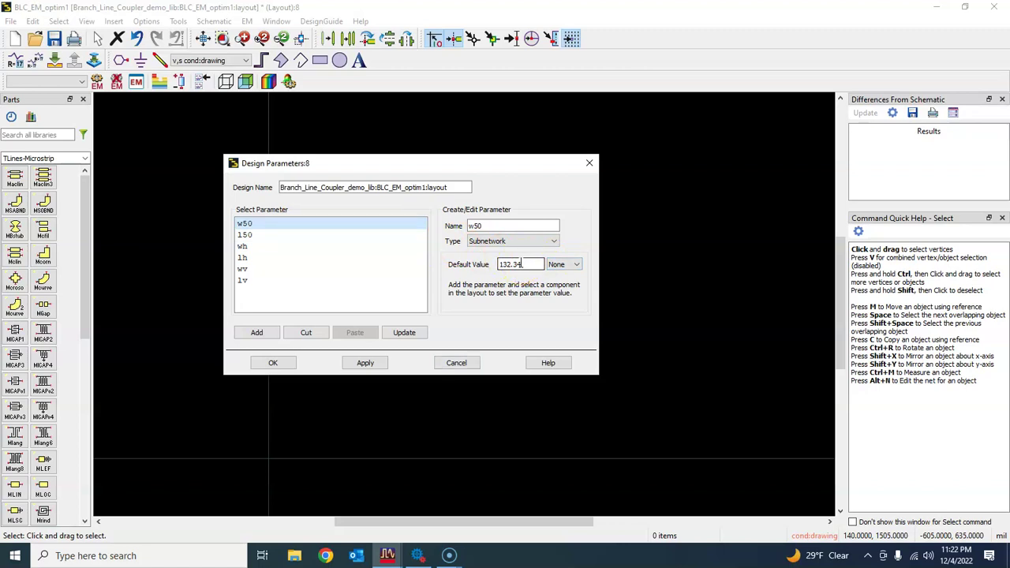
pyautogui.click(524, 263)
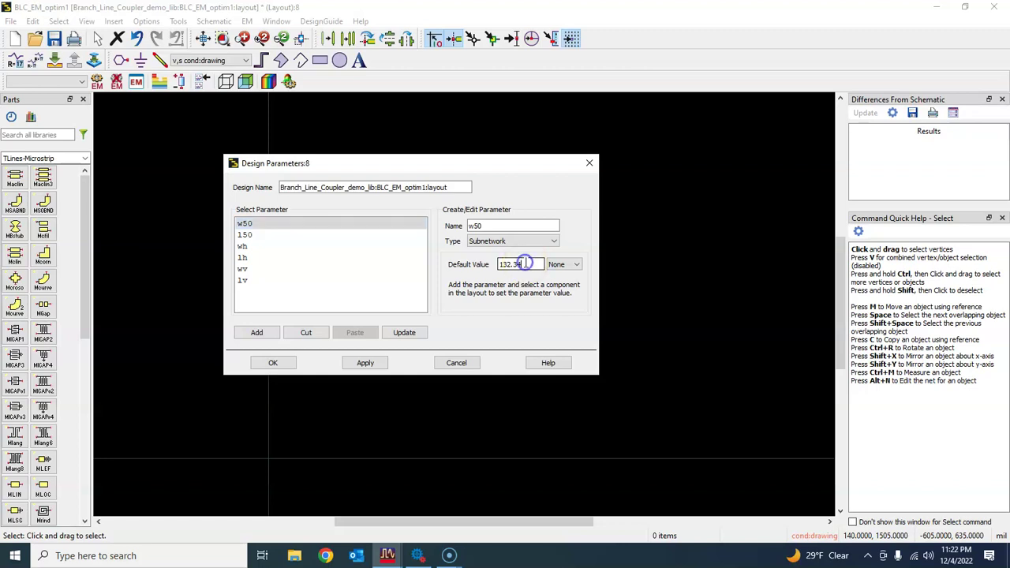
pyautogui.click(383, 255)
pyautogui.click(298, 234)
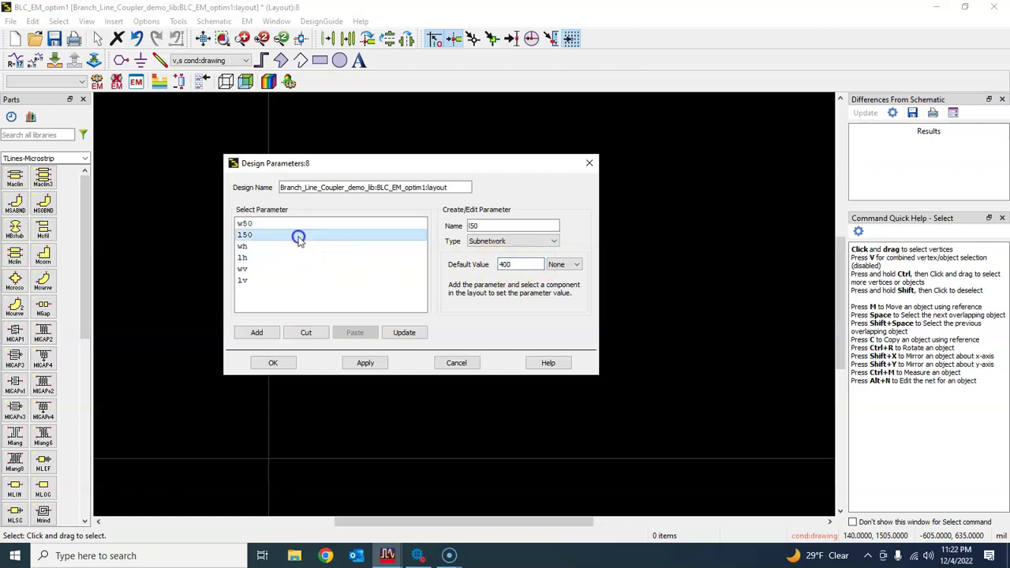
pyautogui.click(518, 264)
pyautogui.click(309, 246)
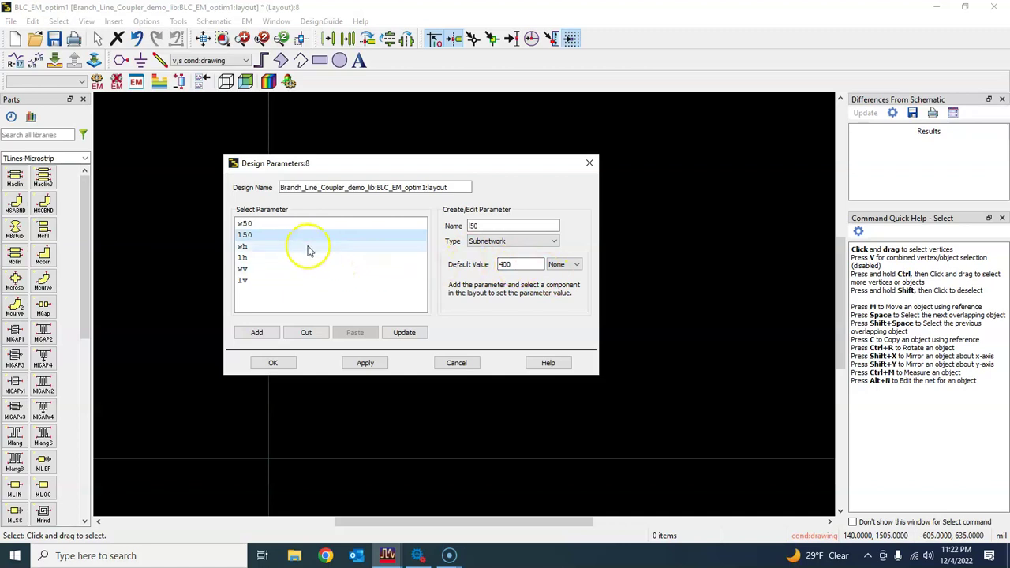
pyautogui.click(524, 265)
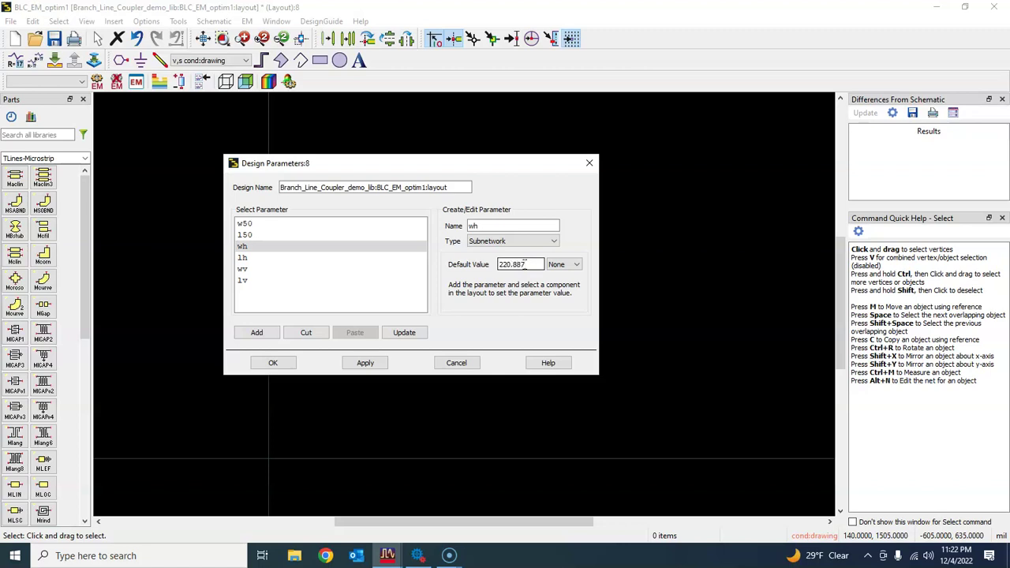
pyautogui.click(403, 333)
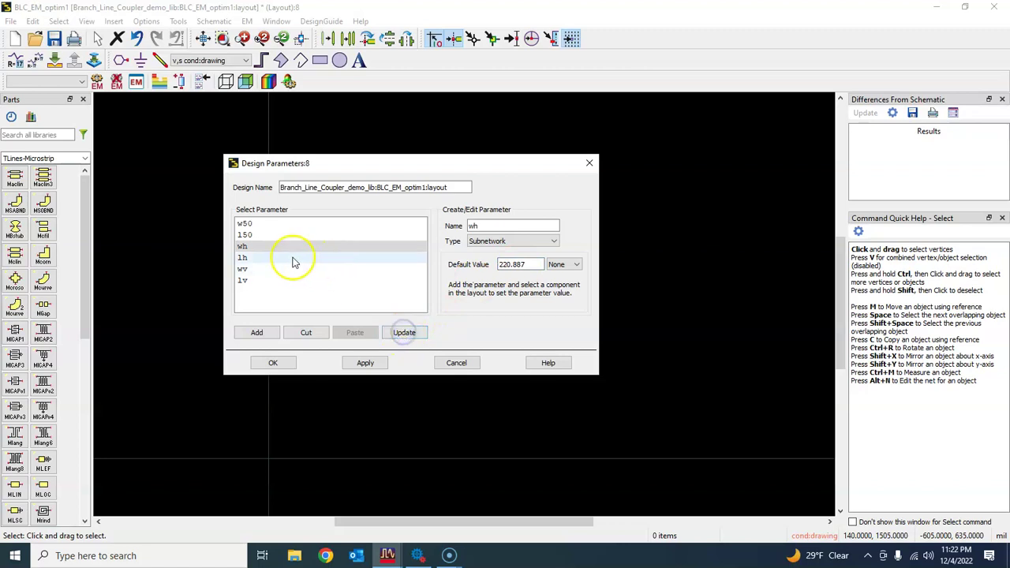
# Update the default value of lh to 1032.04 and the default value of wv to 131.499
pyautogui.click(284, 258)
pyautogui.click(488, 261)
pyautogui.click(521, 263)
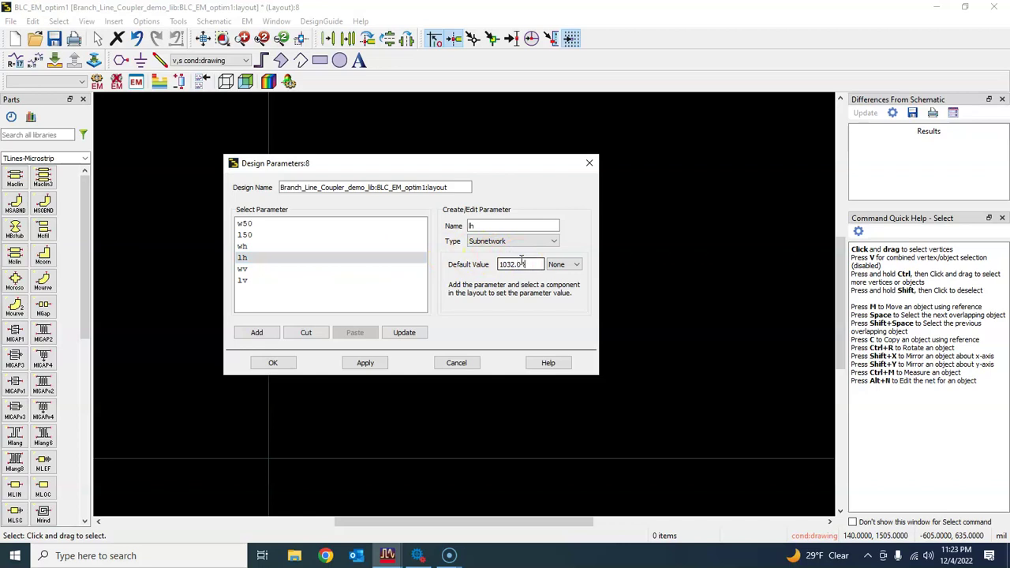
pyautogui.click(404, 333)
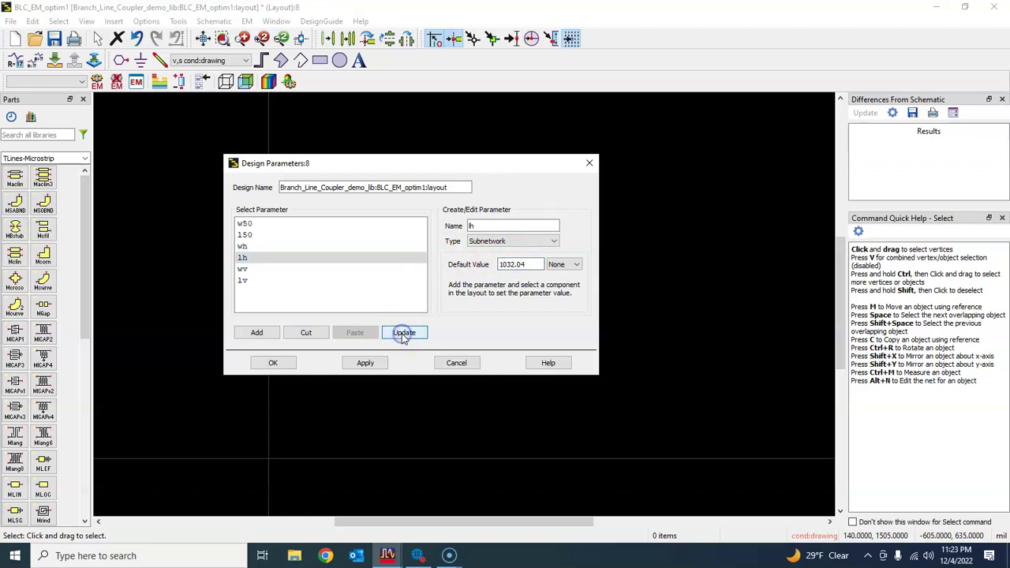
pyautogui.click(244, 269)
pyautogui.click(521, 264)
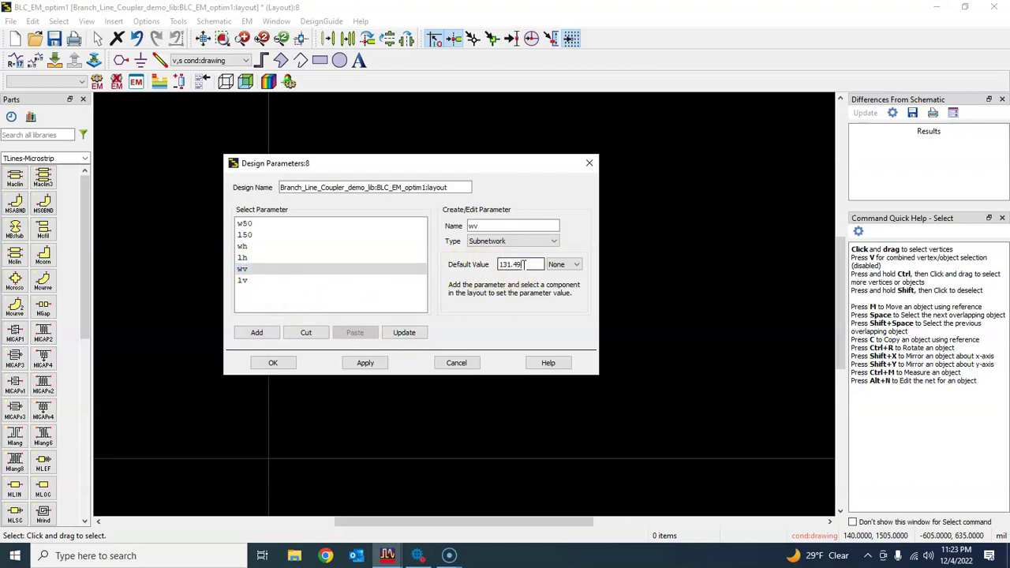
pyautogui.click(402, 335)
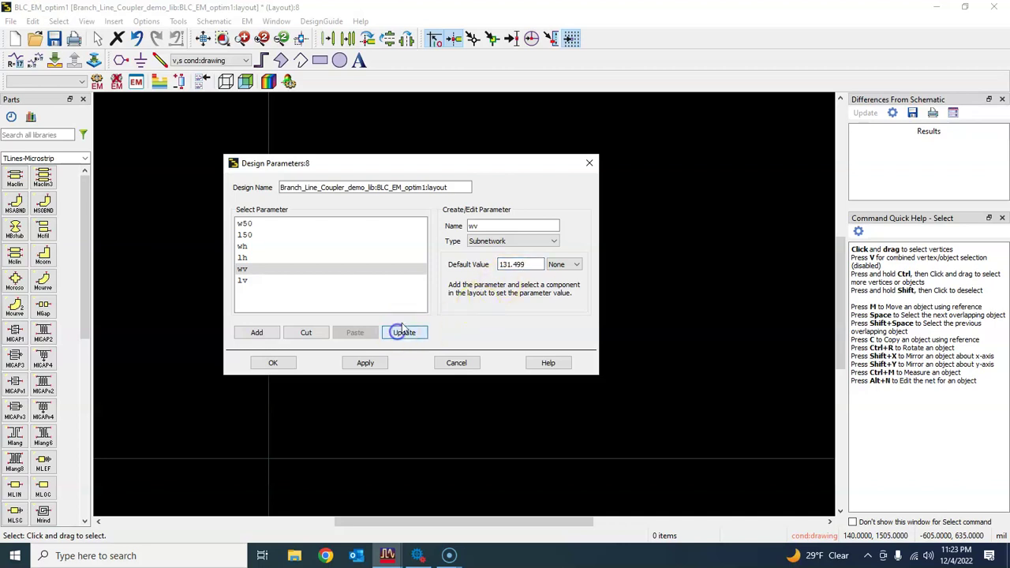
# Update the default value of lv and accept the edited design parameters
pyautogui.click(269, 285)
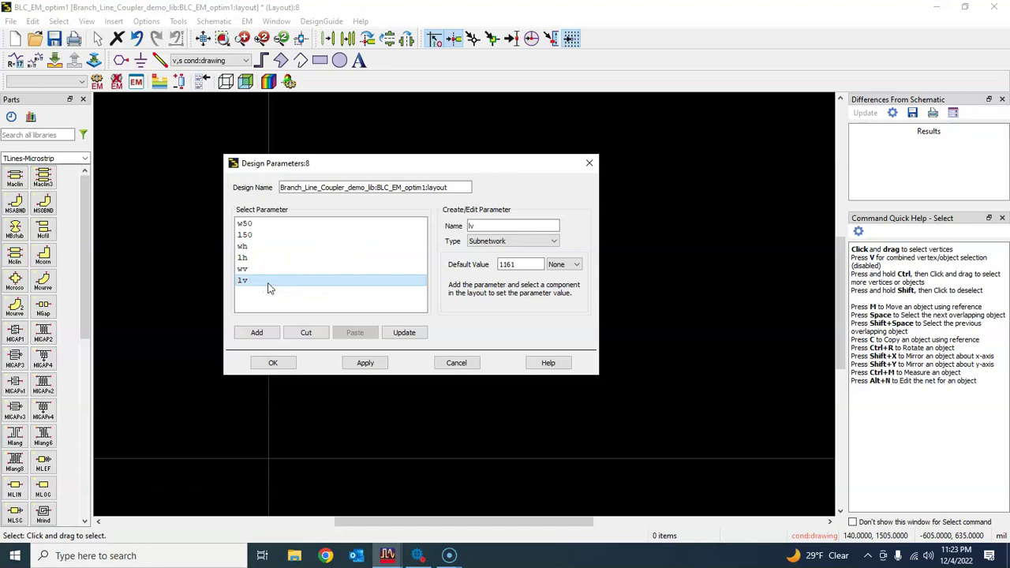
pyautogui.click(523, 266)
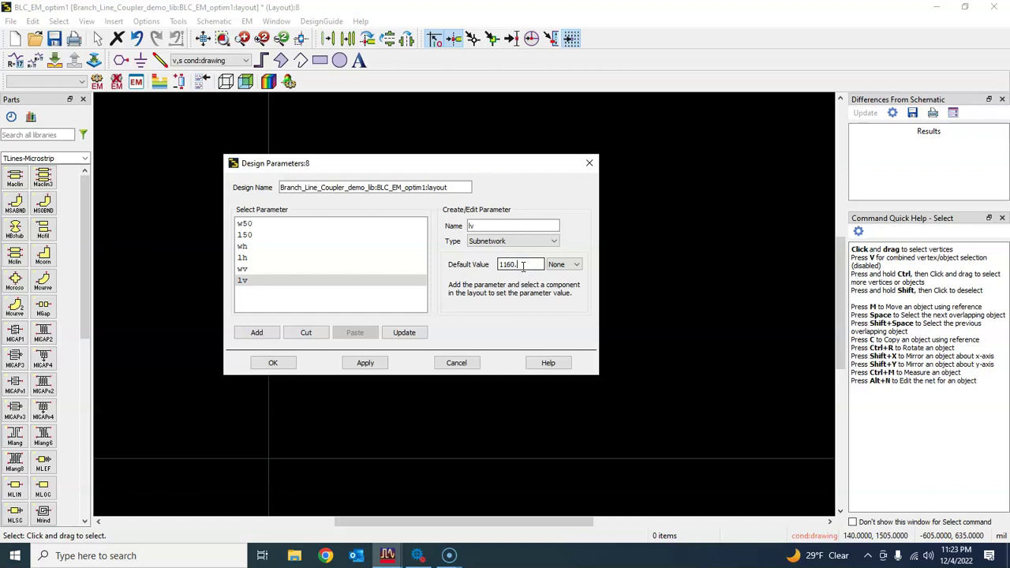
pyautogui.click(404, 332)
pyautogui.click(284, 363)
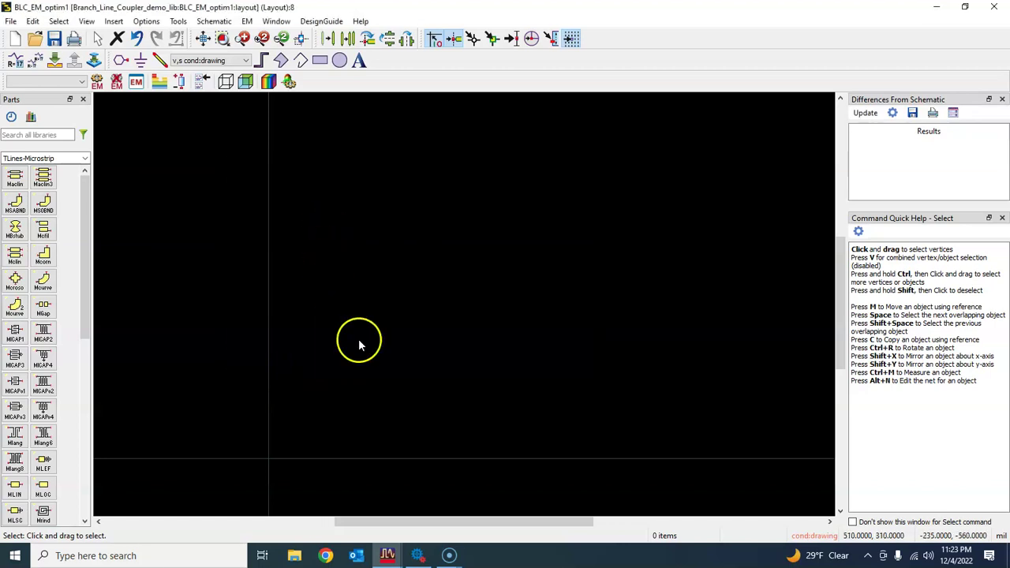
# Copy the complete coupler again from the BLC_microstrip_EM_v1 layout and close that layout
pyautogui.moveTo(387, 556)
pyautogui.click(251, 483)
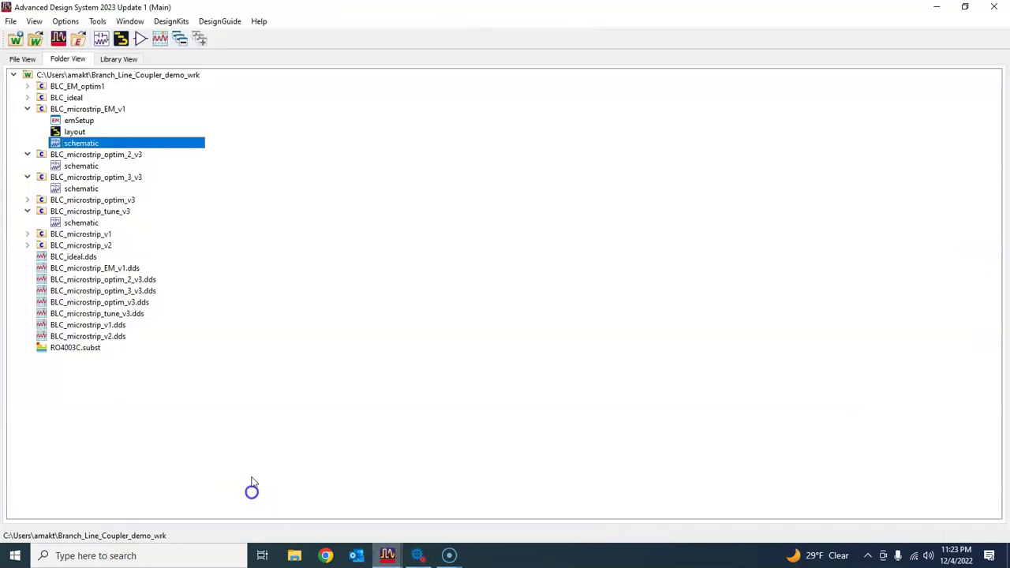
pyautogui.click(74, 132)
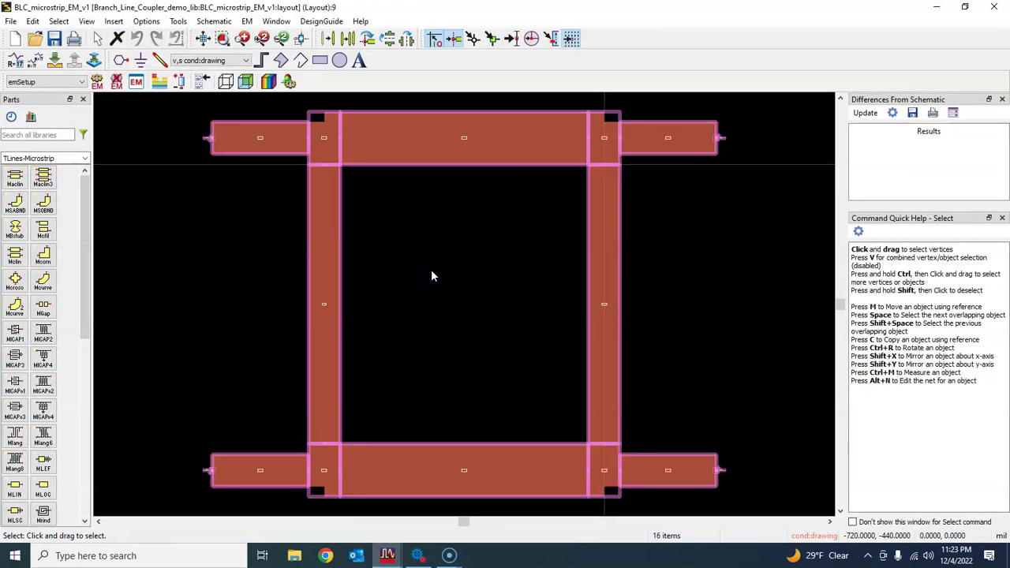
pyautogui.click(994, 6)
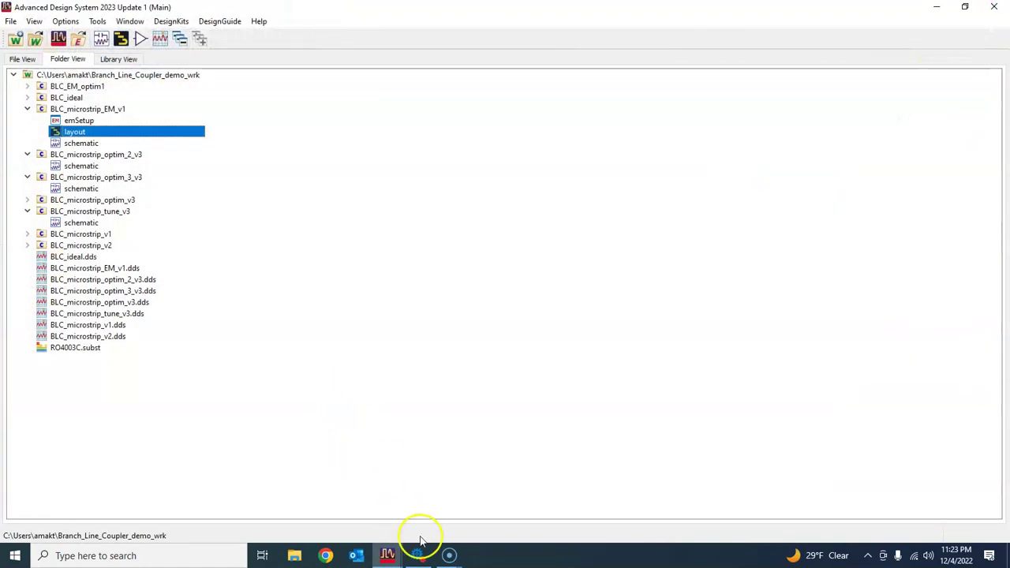
# Paste the copied coupler into the BLC_EM_optim1 layout and save the layout
pyautogui.moveTo(387, 554)
pyautogui.click(522, 493)
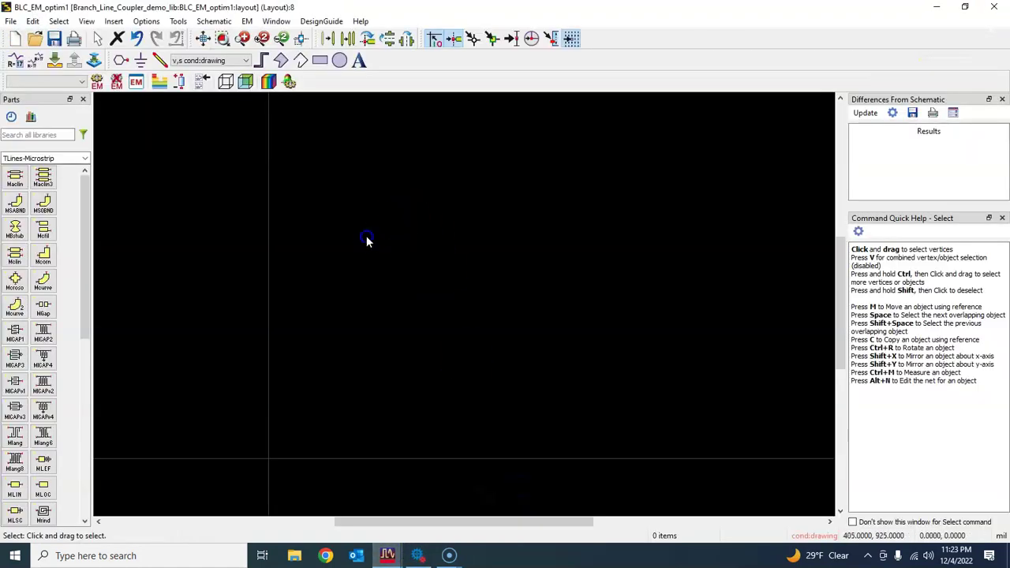
pyautogui.hotkey('ctrl', 'v')
pyautogui.click(264, 383)
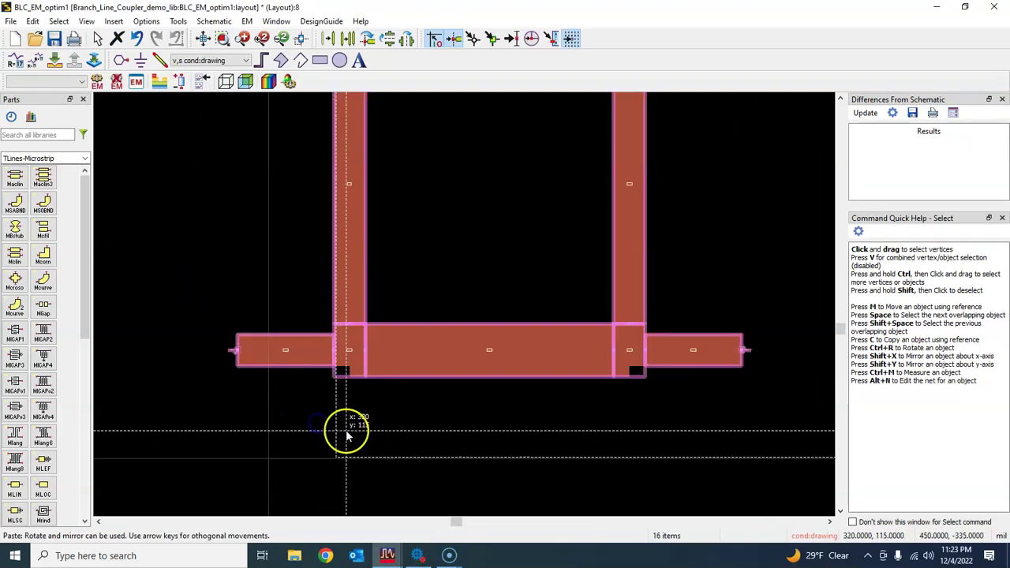
pyautogui.click(204, 39)
pyautogui.click(417, 226)
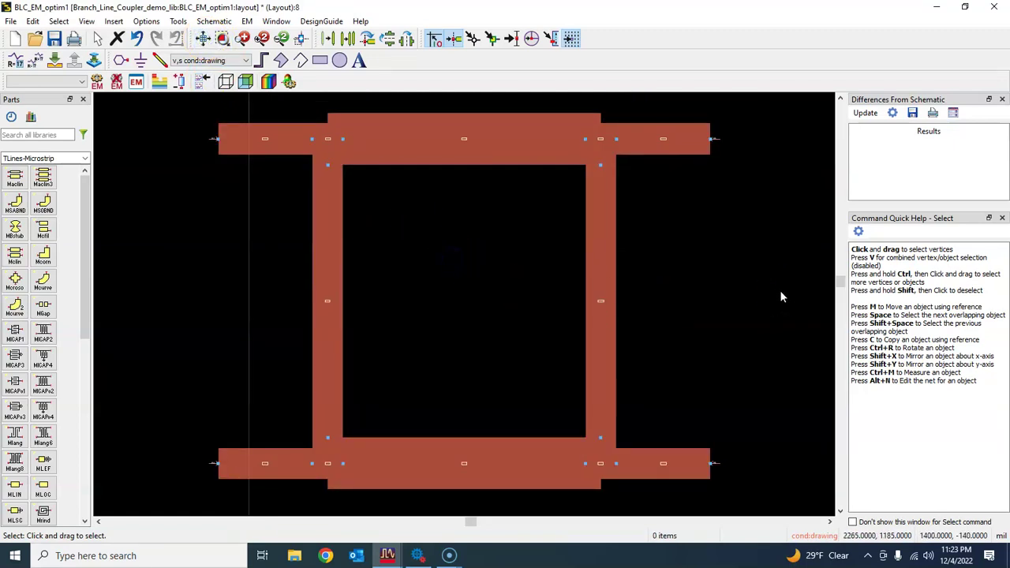
pyautogui.click(639, 294)
pyautogui.click(449, 269)
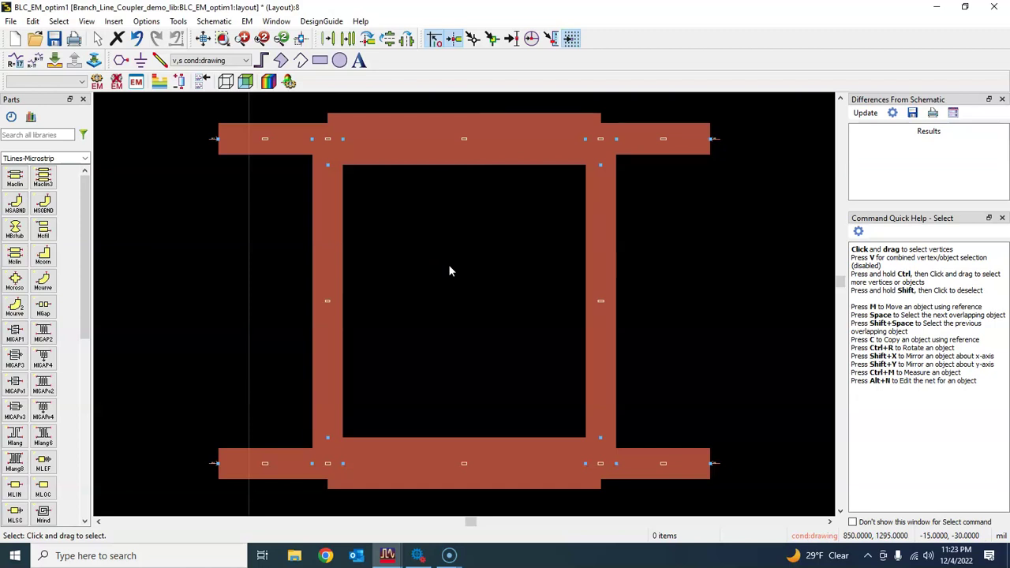
pyautogui.click(140, 117)
pyautogui.click(55, 46)
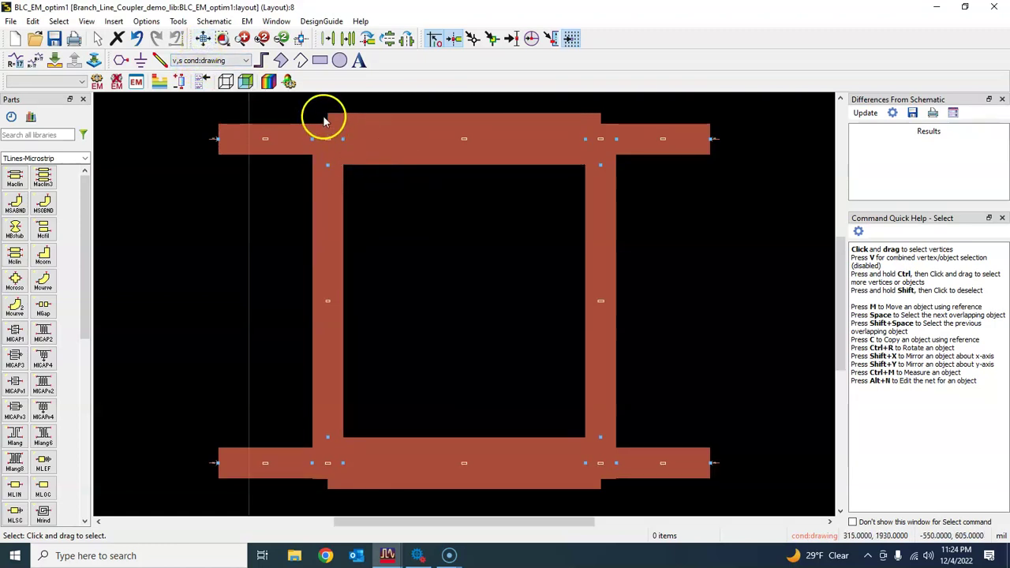
# Inspect the Tee1 connection, try moving the coupler's upper horizontal line away from its tees, and undo the move
pyautogui.scroll(5, 461, 303)
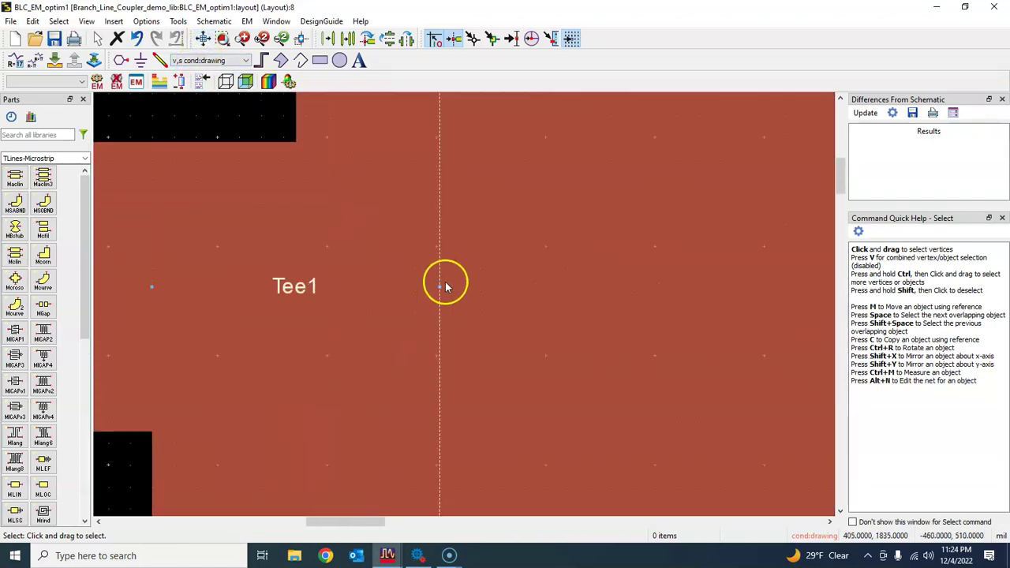
pyautogui.scroll(-4, 467, 289)
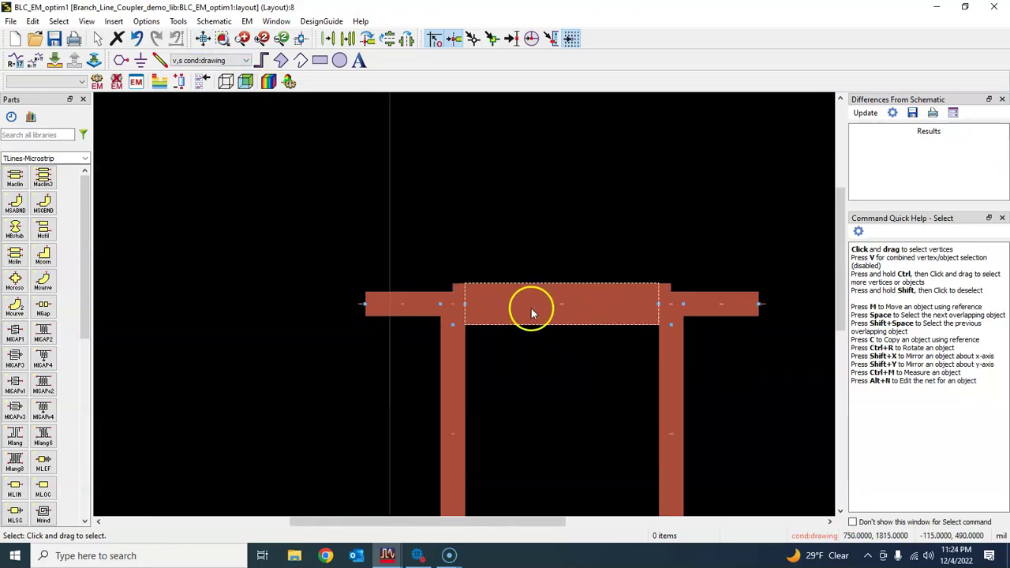
pyautogui.moveTo(500, 305); pyautogui.dragTo(498, 275)
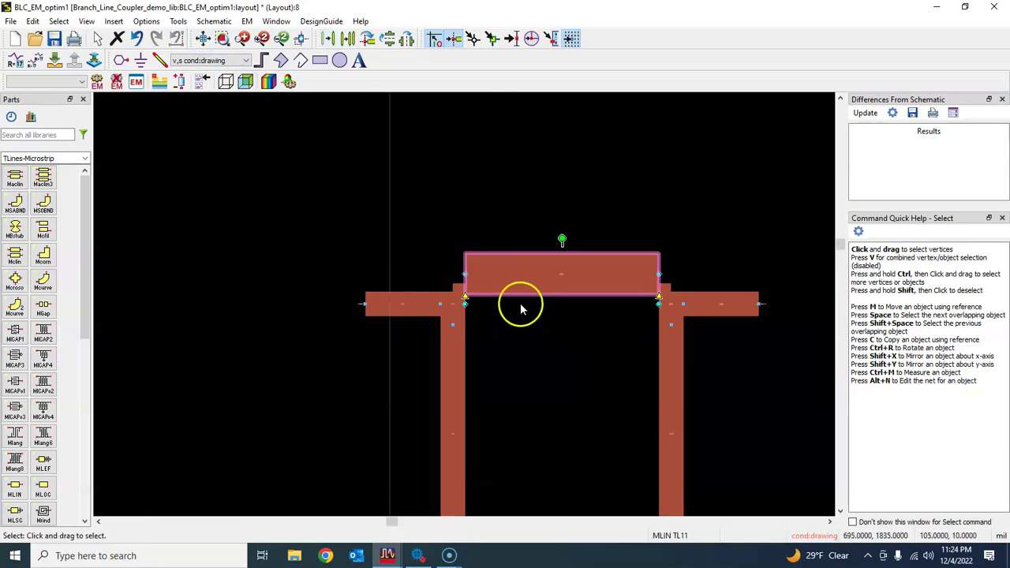
pyautogui.click(204, 38)
pyautogui.click(393, 220)
pyautogui.hotkey('ctrl', 'z')
pyautogui.click(450, 293)
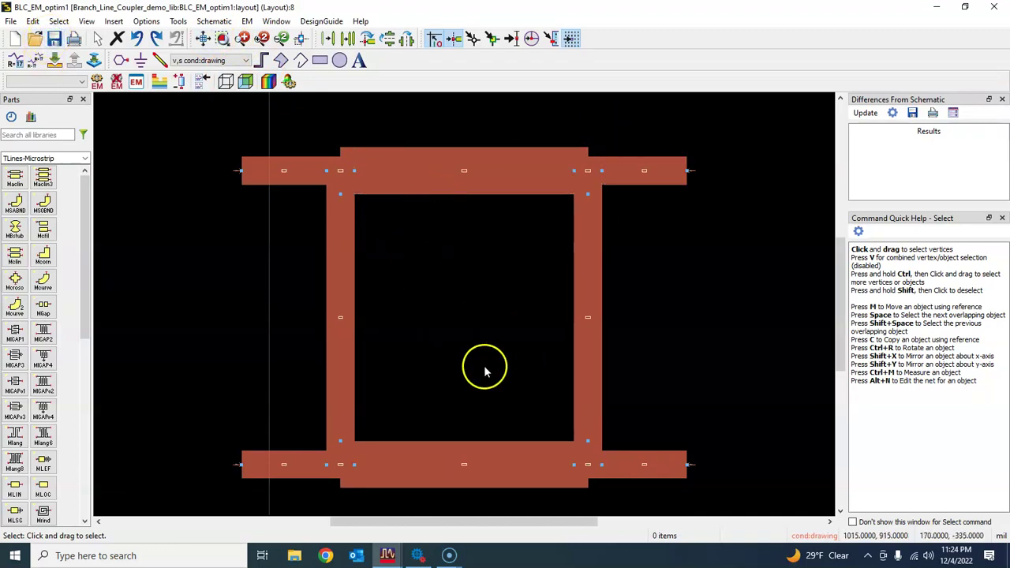
# Create the EM setup view emSetup without a template and review its layout, partitioning, substrate and port settings
pyautogui.click(136, 80)
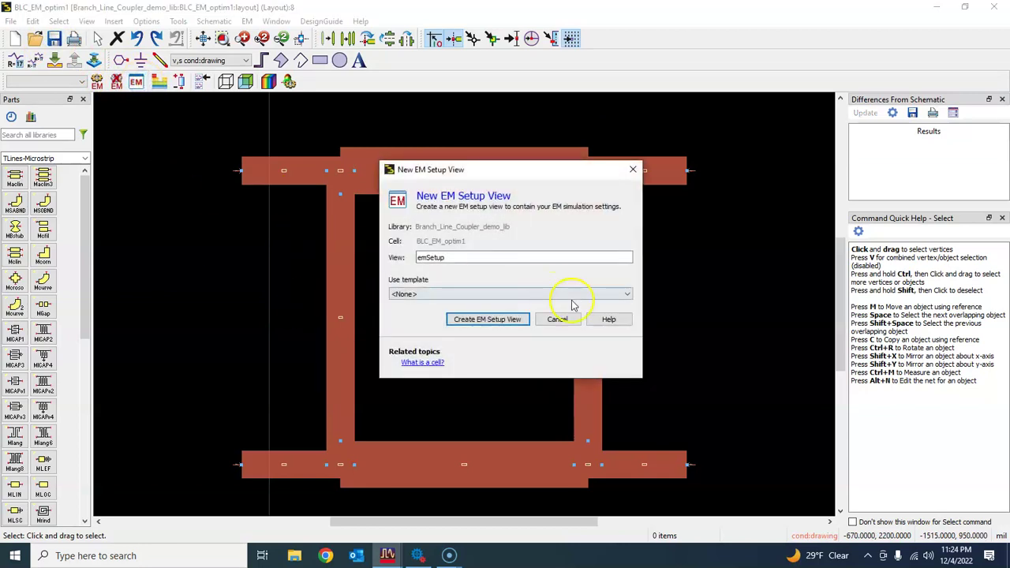
pyautogui.click(496, 323)
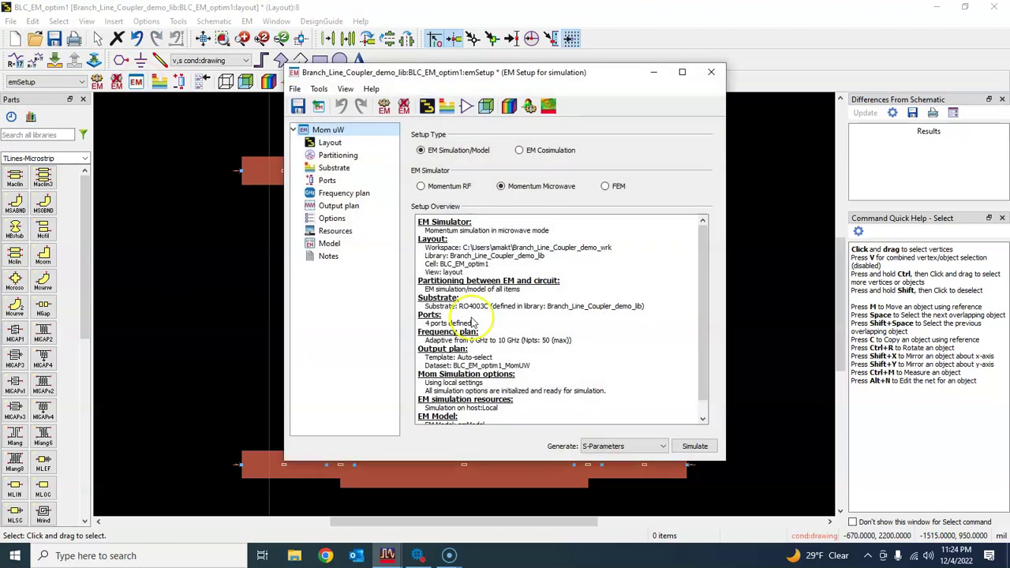
pyautogui.click(332, 142)
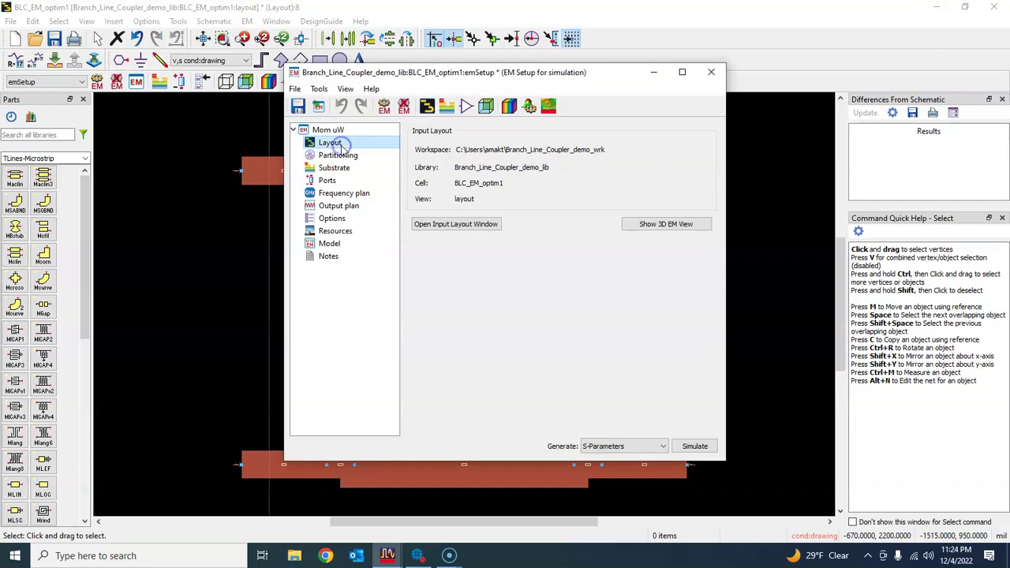
pyautogui.click(338, 156)
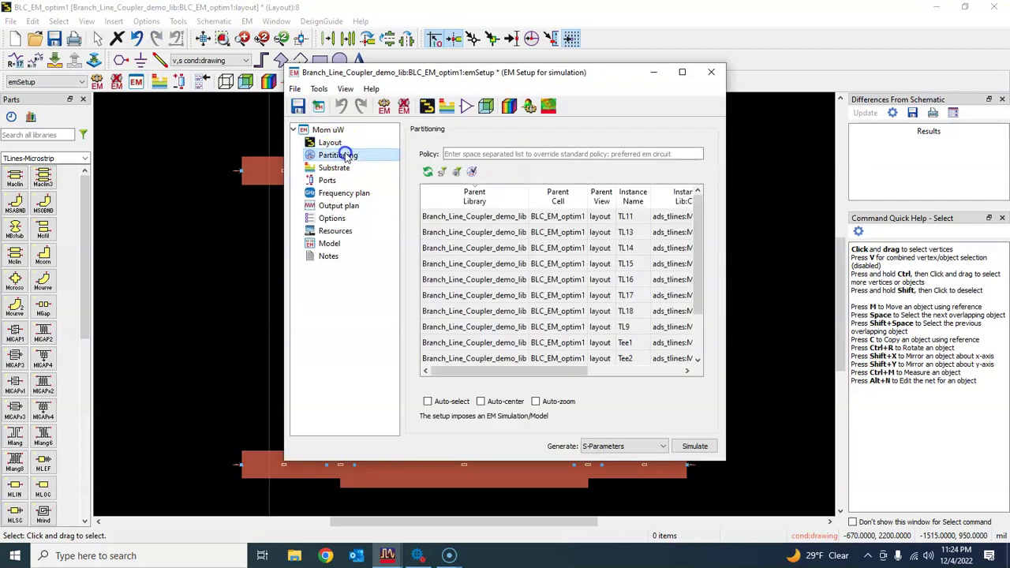
pyautogui.click(334, 167)
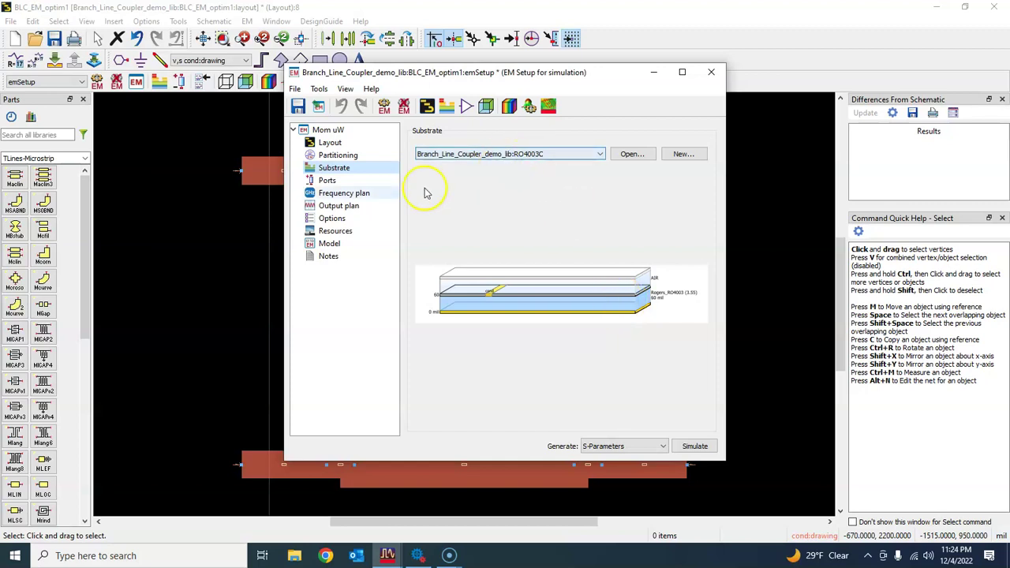
pyautogui.click(331, 180)
# Set the adaptive frequency plan to run from 1 GHz to 2 GHz with a maximum of 201 points
pyautogui.click(340, 193)
pyautogui.doubleClick(481, 188)
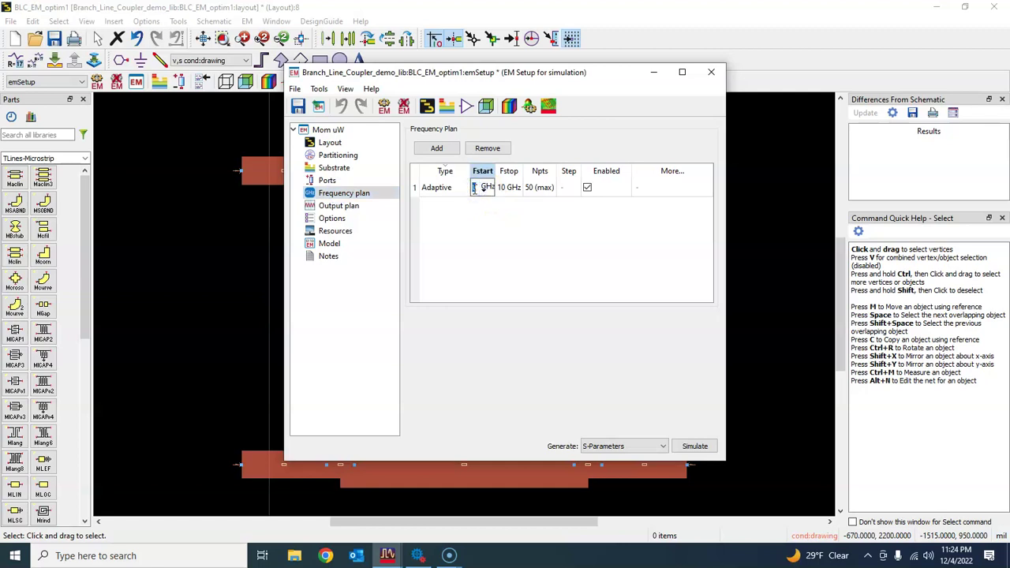
pyautogui.doubleClick(504, 189)
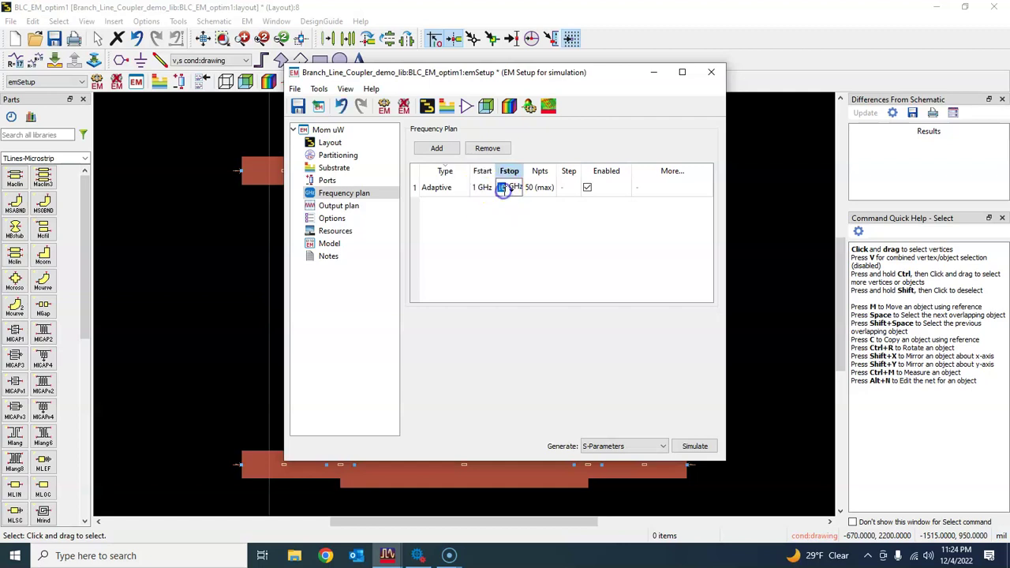
pyautogui.write('2')
pyautogui.doubleClick(537, 190)
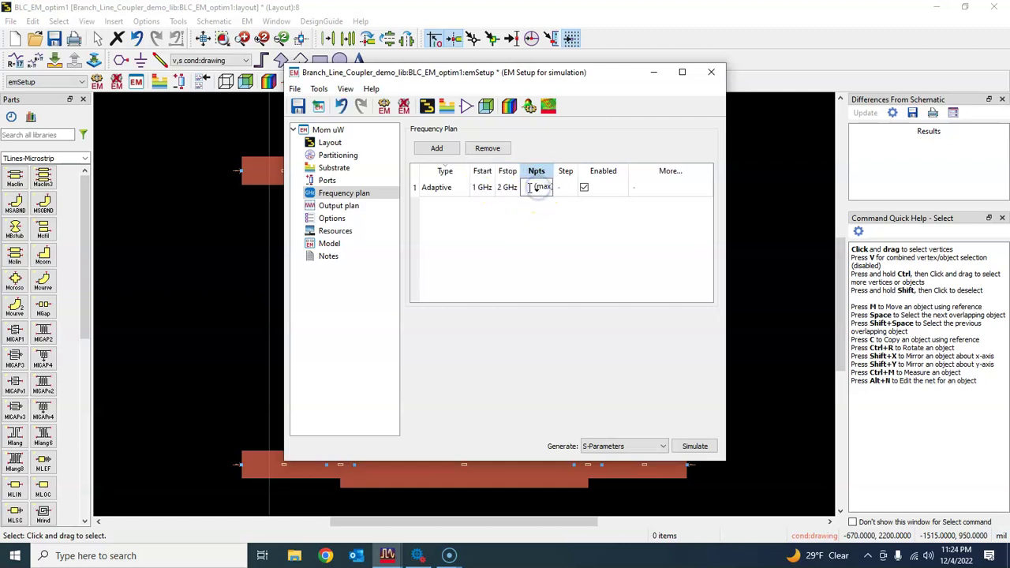
pyautogui.click(518, 248)
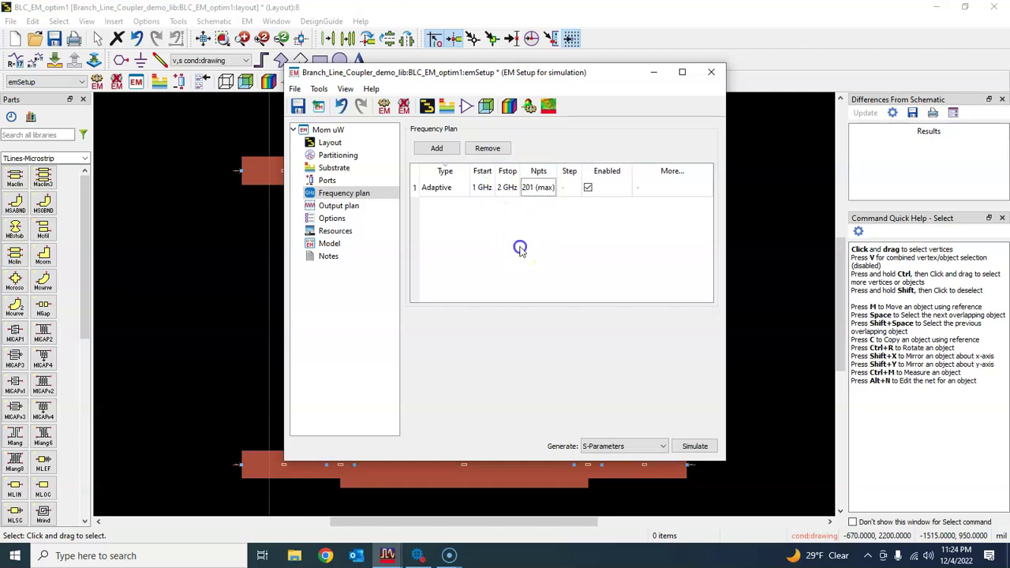
# Review the output plan and enable the edge mesh in the global mesh options
pyautogui.click(328, 207)
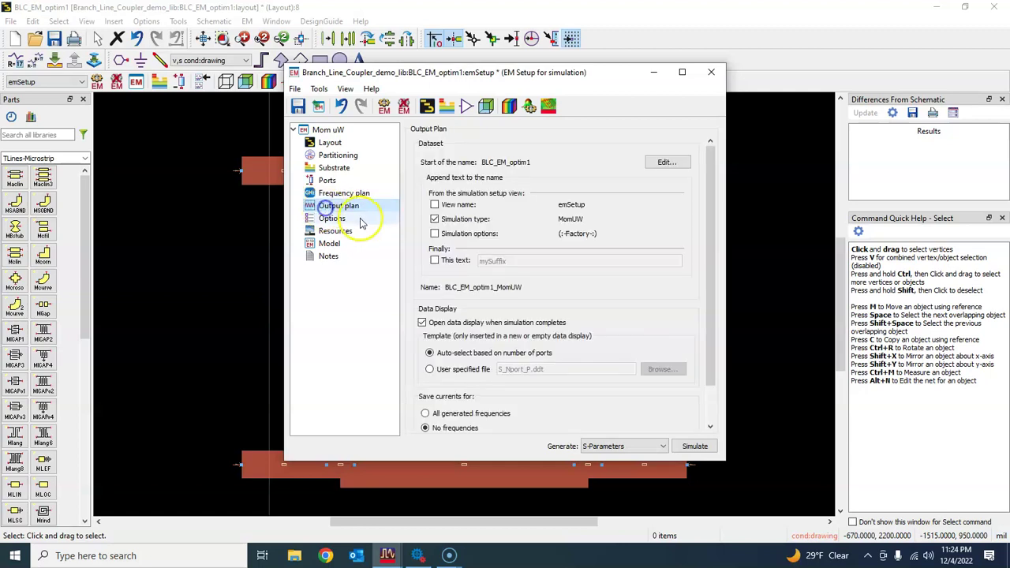
pyautogui.scroll(-1, 542, 338)
pyautogui.scroll(1, 543, 337)
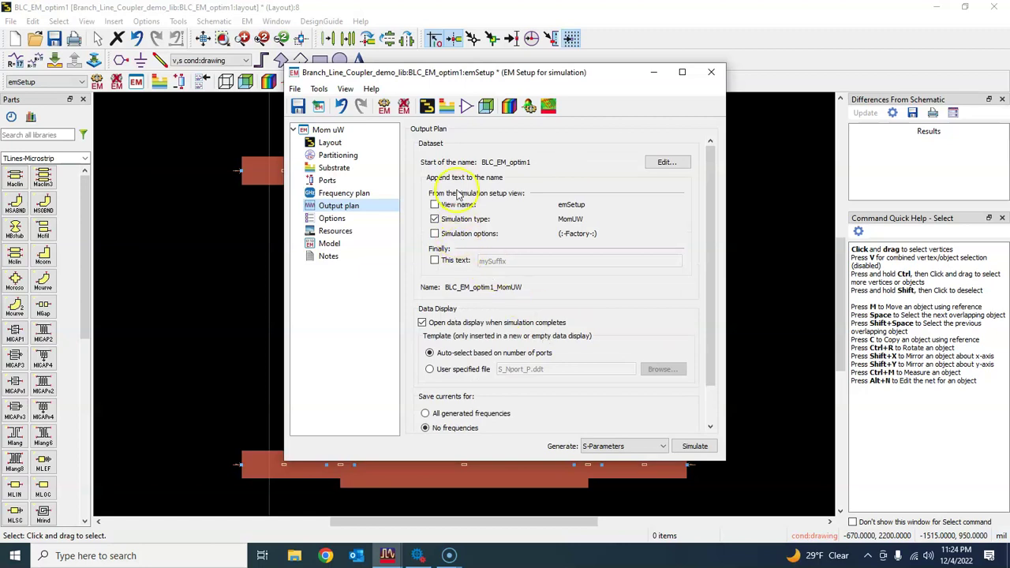
pyautogui.click(331, 218)
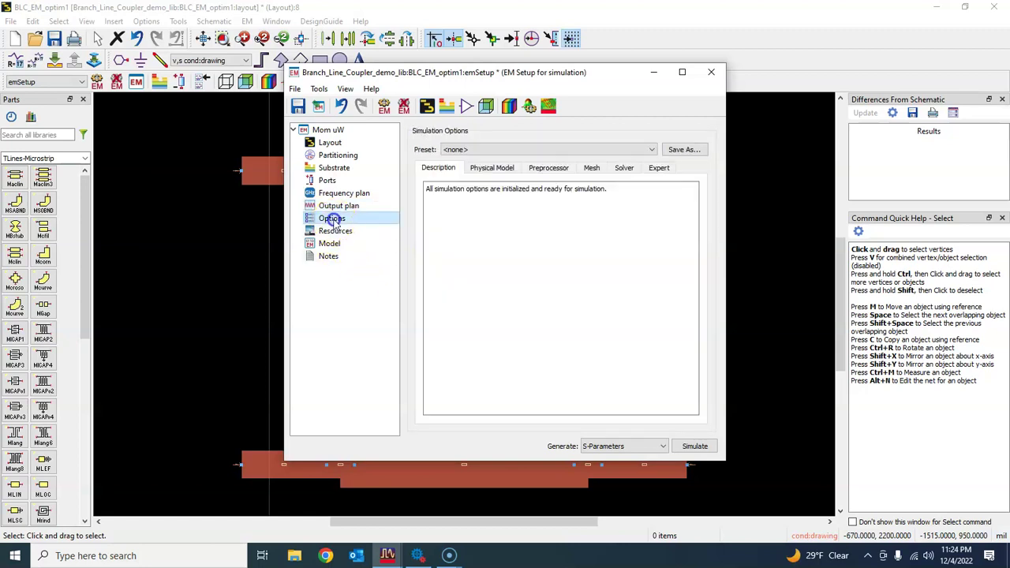
pyautogui.click(589, 168)
pyautogui.click(453, 320)
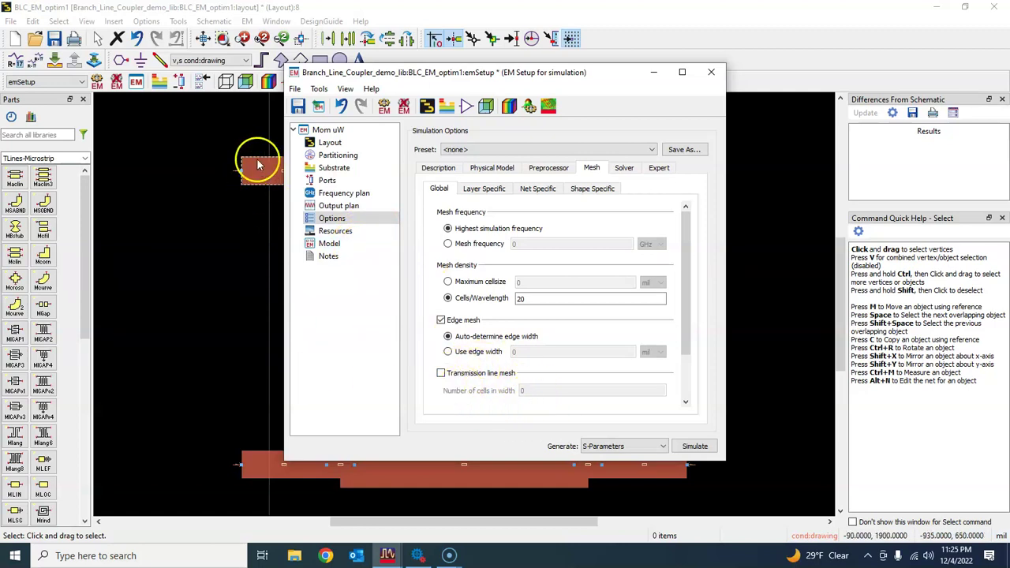
# Review the simulation resources and EM model settings and start the S-parameter simulation
pyautogui.click(340, 231)
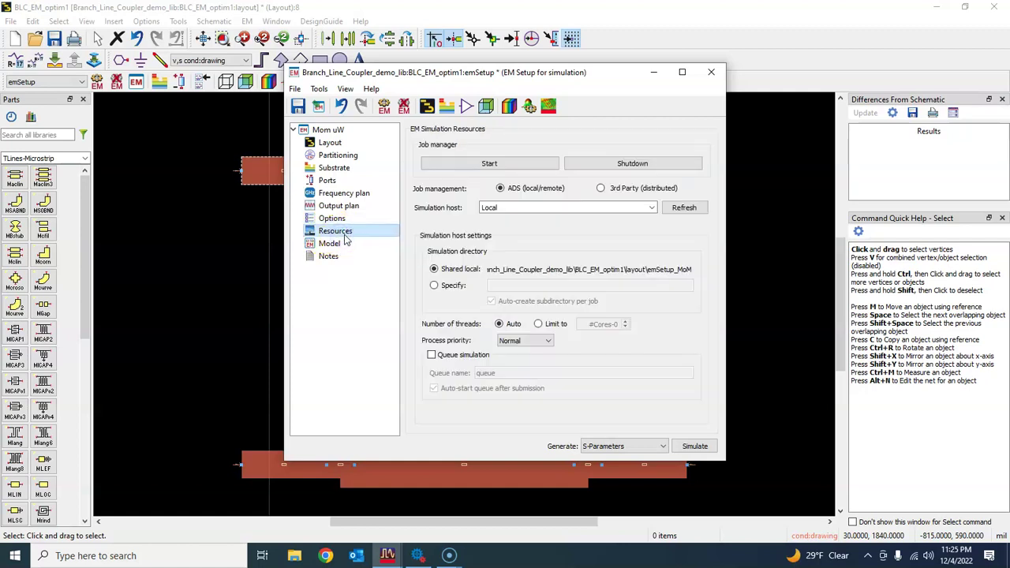
pyautogui.click(329, 244)
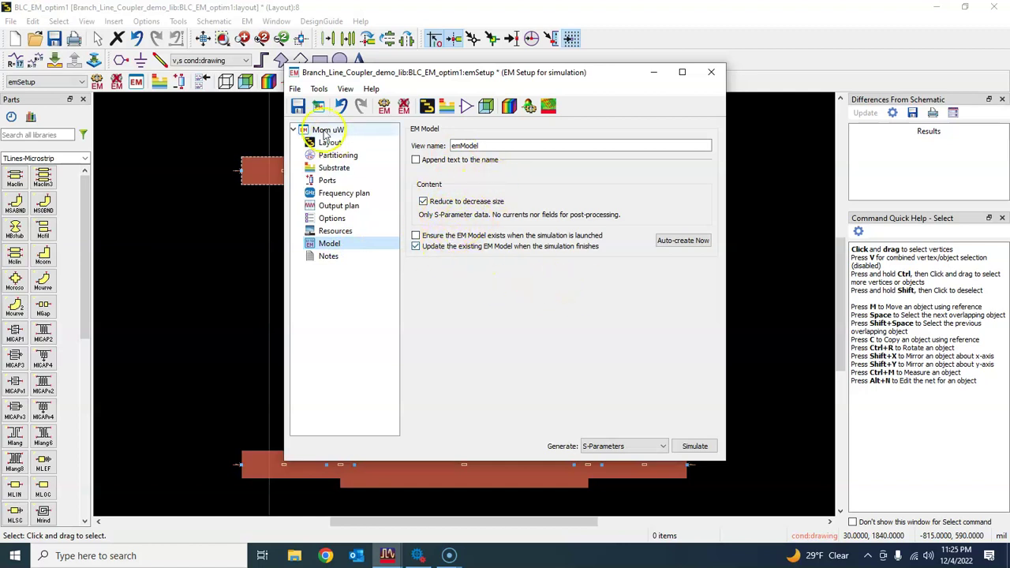
pyautogui.click(695, 446)
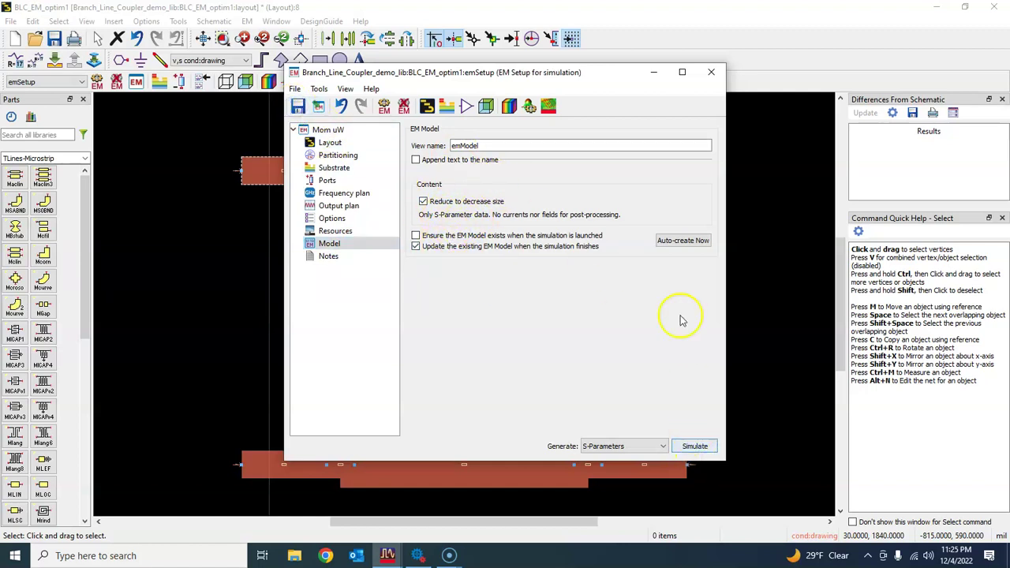
# Close the EM setup window and save the BLC_EM_optim1 layout
pyautogui.click(711, 72)
pyautogui.click(53, 38)
pyautogui.click(97, 80)
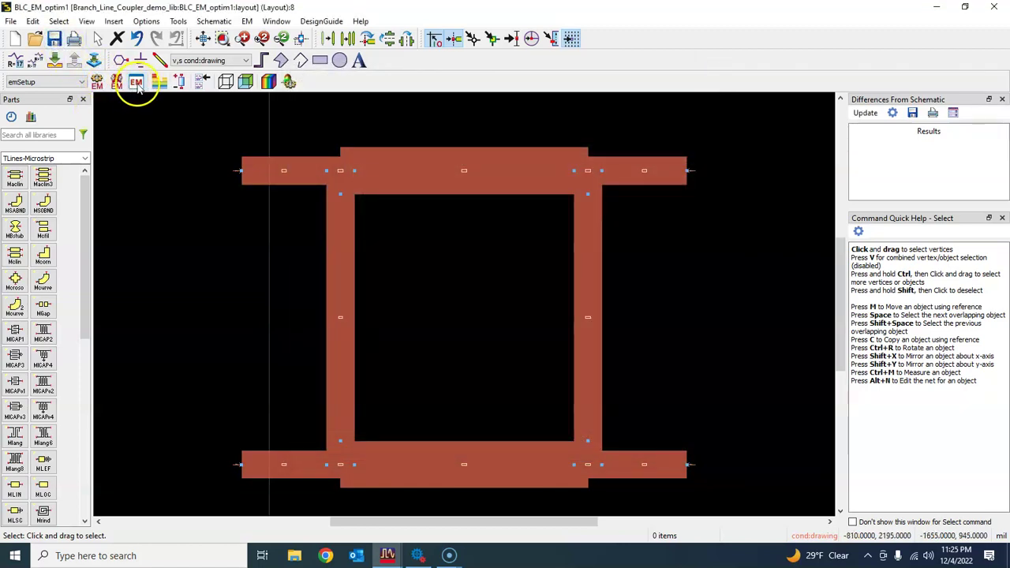
# Close the BLC_microstrip_EM_v1 schematic window and return to the BLC_EM_optim1 layout
pyautogui.click(386, 557)
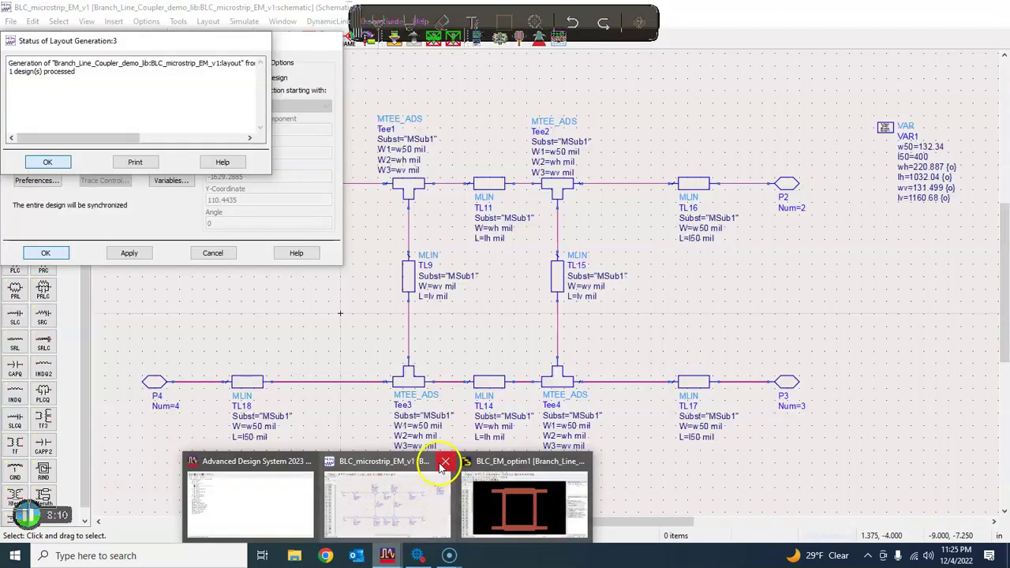
pyautogui.click(445, 462)
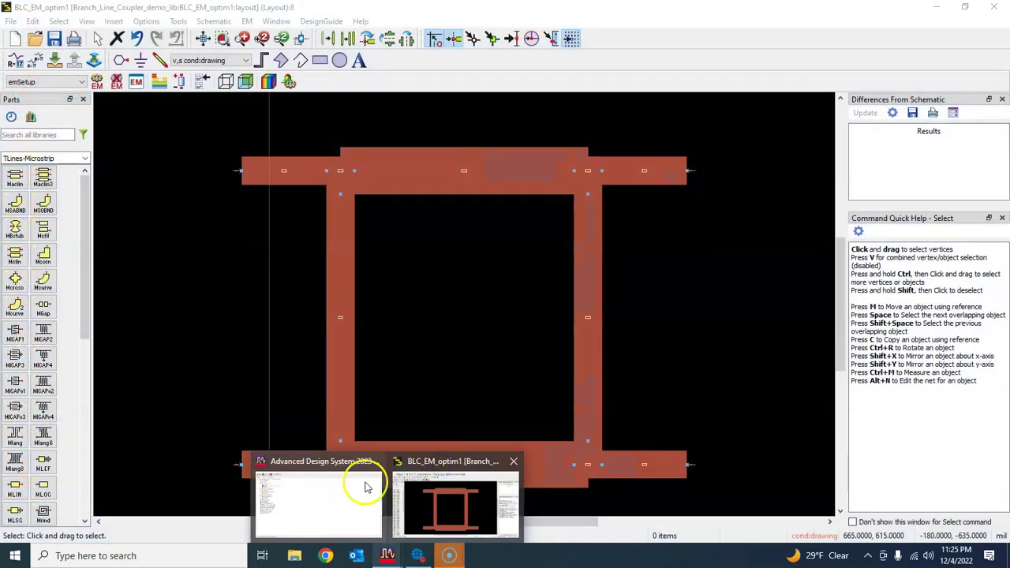
pyautogui.click(426, 467)
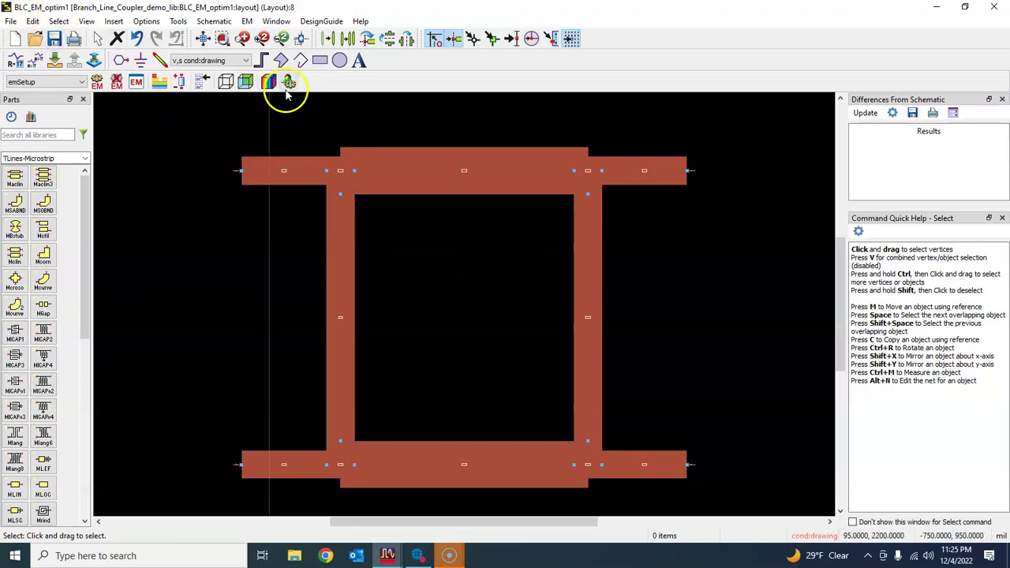
# Review the EM component parameters defined for the BLC_EM_optim1 layout and leave them unchanged
pyautogui.click(246, 22)
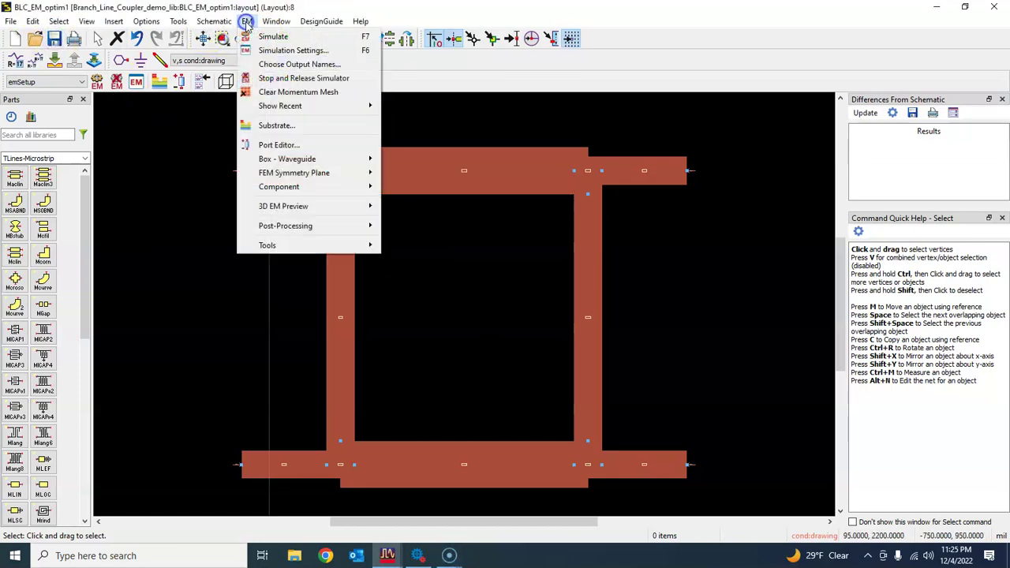
pyautogui.moveTo(339, 186)
pyautogui.click(430, 198)
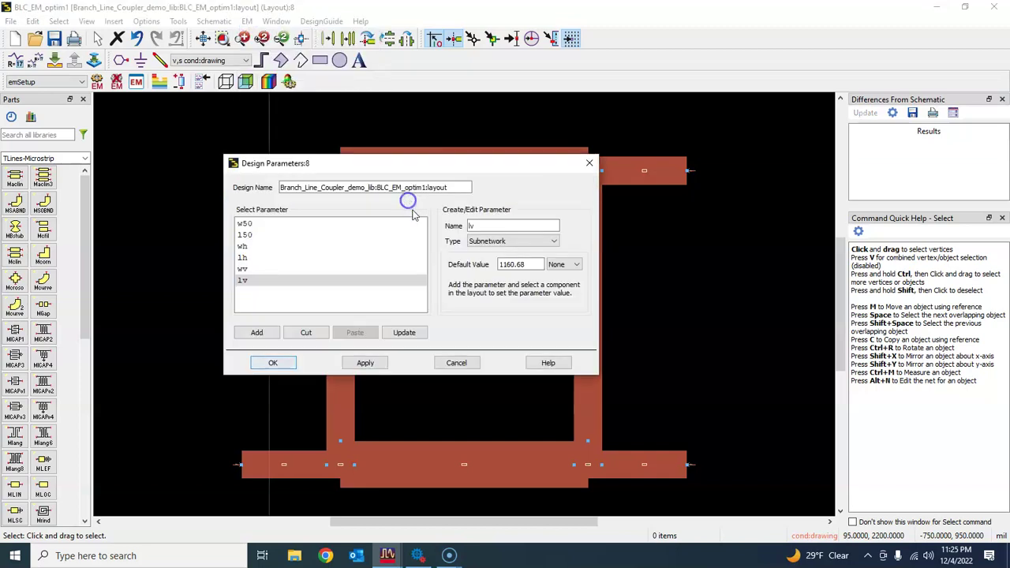
pyautogui.click(457, 363)
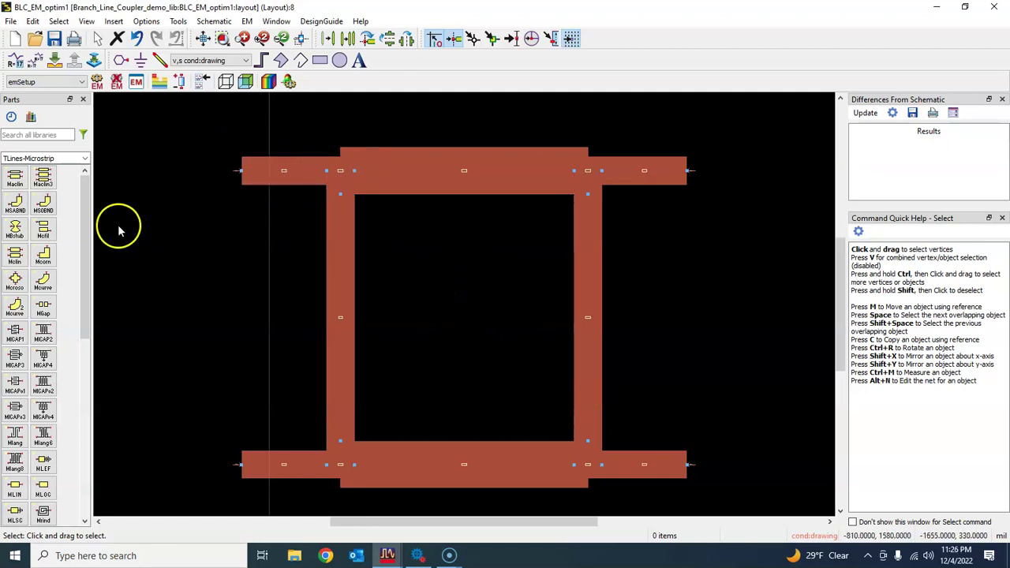
# Start inserting an MLIN microstrip line and set its width to the parameter w50 in mil
pyautogui.moveTo(84, 192); pyautogui.dragTo(88, 272)
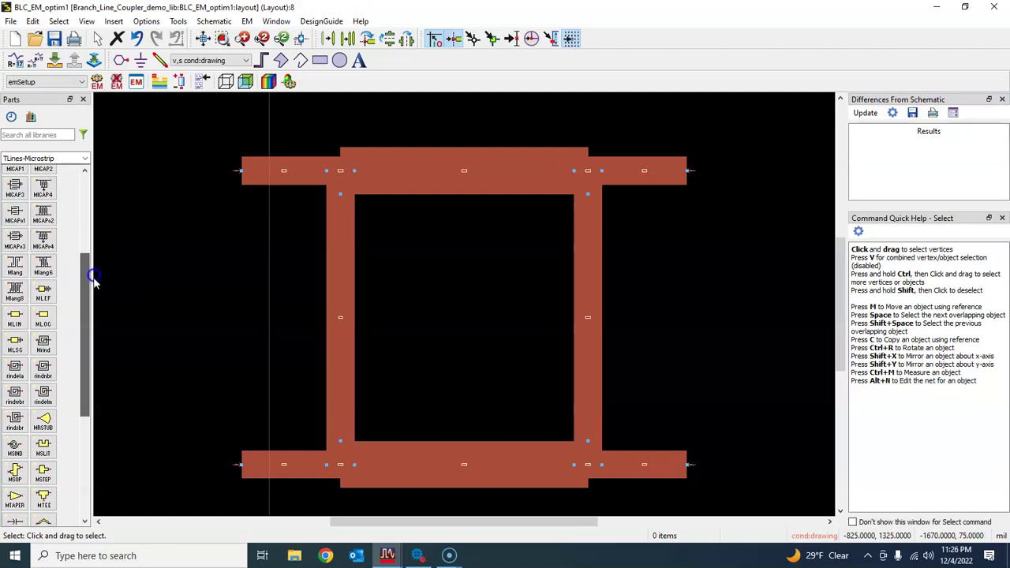
pyautogui.doubleClick(17, 319)
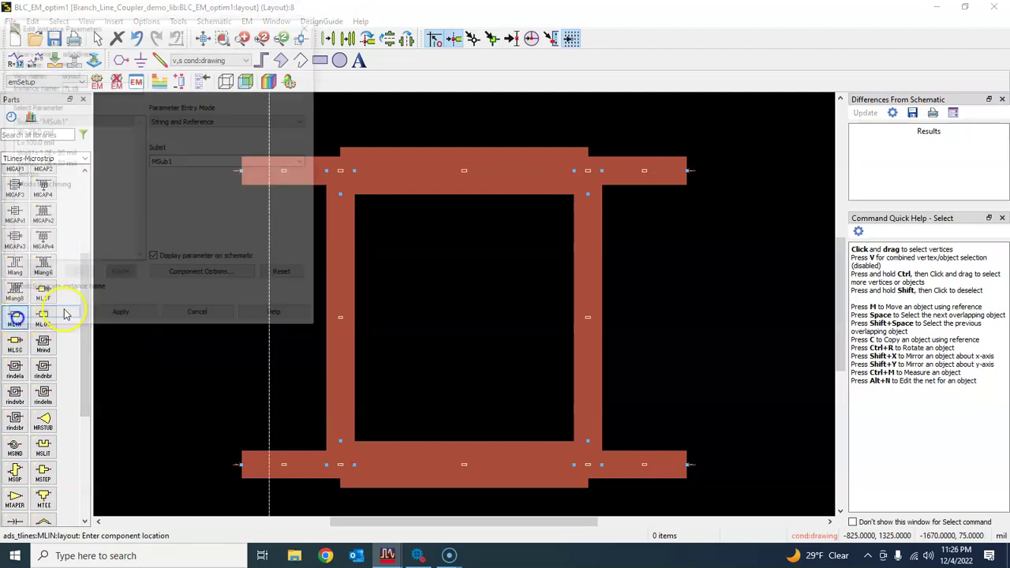
pyautogui.click(48, 132)
pyautogui.moveTo(120, 25); pyautogui.dragTo(405, 116)
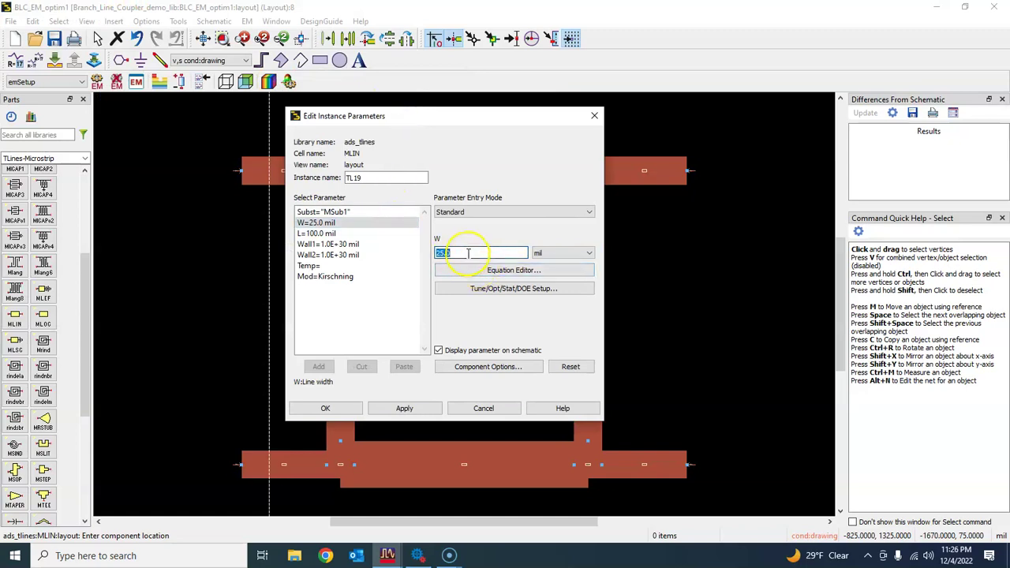
pyautogui.click(541, 254)
pyautogui.click(547, 305)
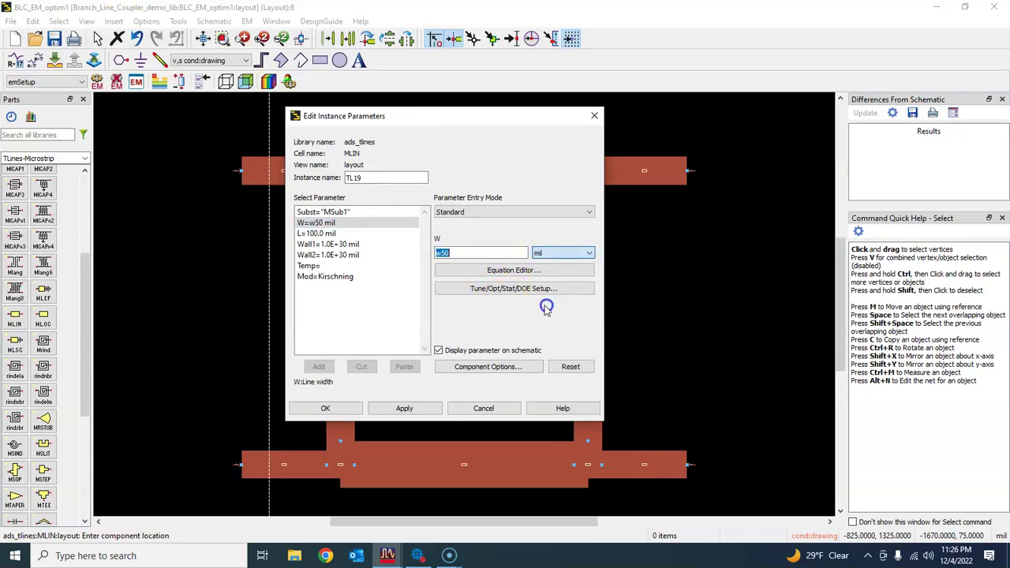
# Set the MLIN's length to l50 in mil and place it beside the coupler, below the upper-left feed line
pyautogui.click(345, 233)
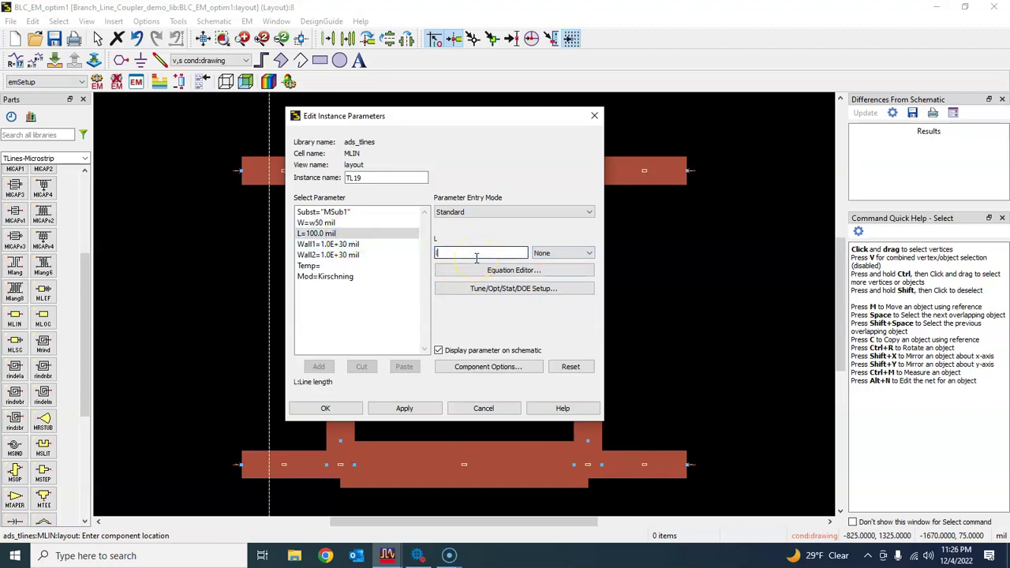
pyautogui.click(543, 254)
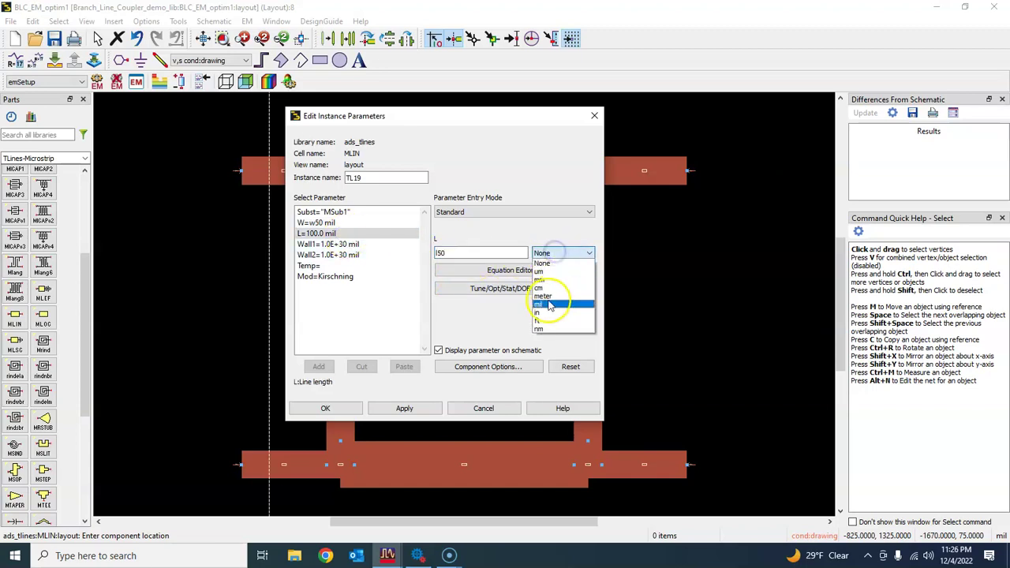
pyautogui.click(547, 305)
pyautogui.click(330, 409)
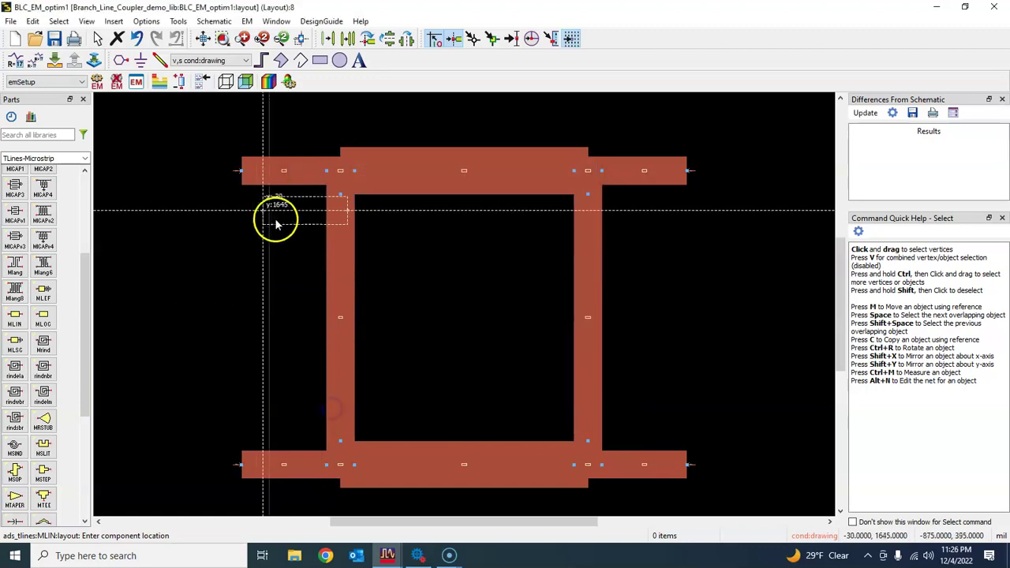
pyautogui.click(209, 225)
pyautogui.press('Escape')
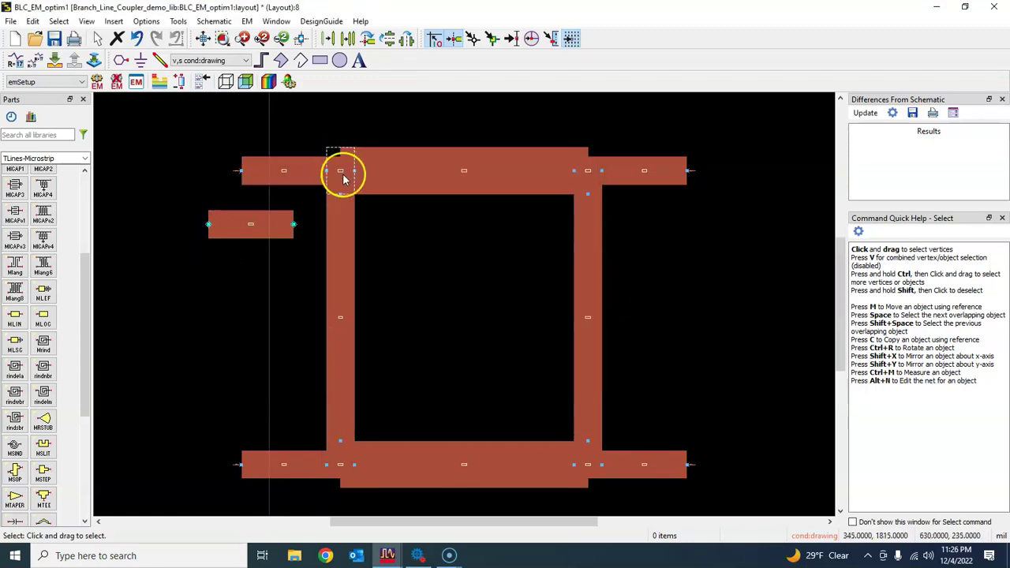
# Look through the microstrip parts for the MTEE component and delete the separate MLIN line beside the coupler
pyautogui.moveTo(87, 288); pyautogui.dragTo(86, 187)
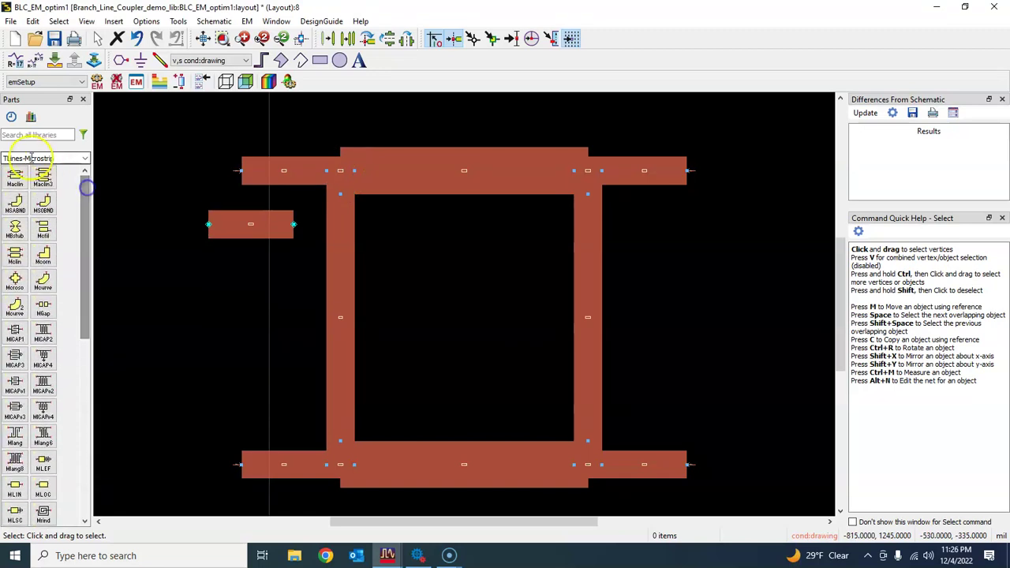
pyautogui.moveTo(88, 271); pyautogui.dragTo(94, 370)
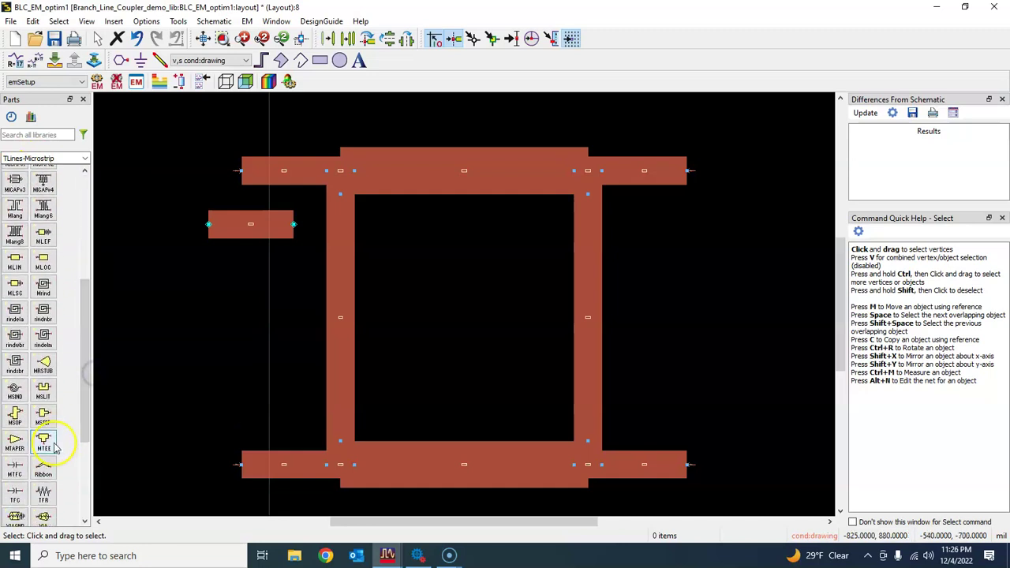
pyautogui.click(260, 230)
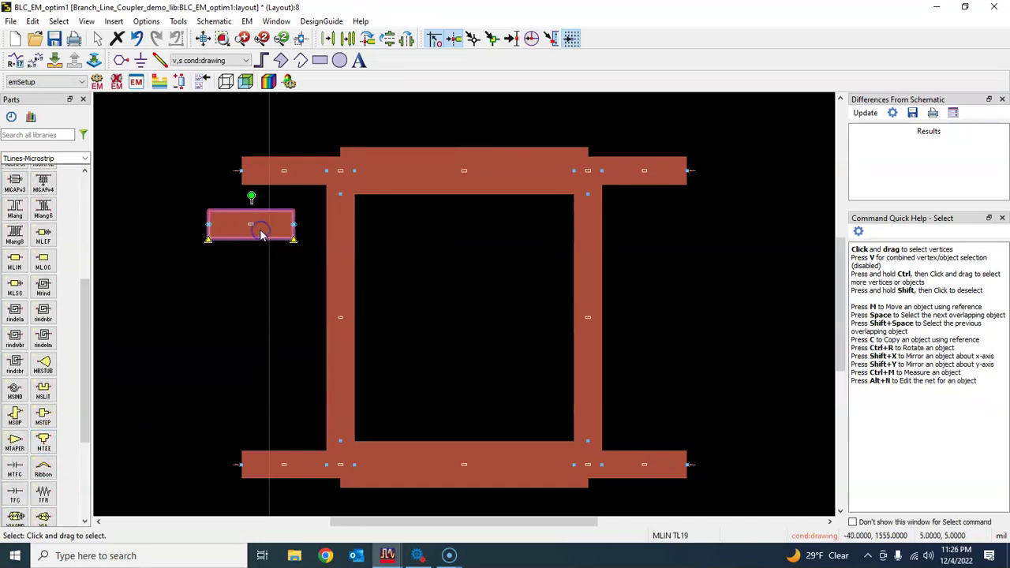
pyautogui.press('Delete')
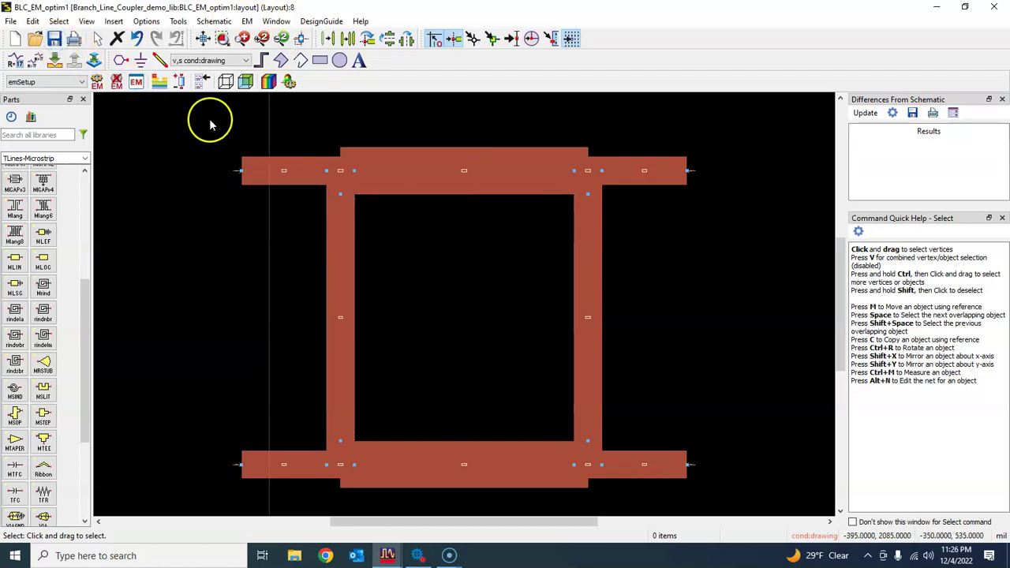
# Run the EM simulation of the coupler, close its results and job windows, and save the layout
pyautogui.click(97, 83)
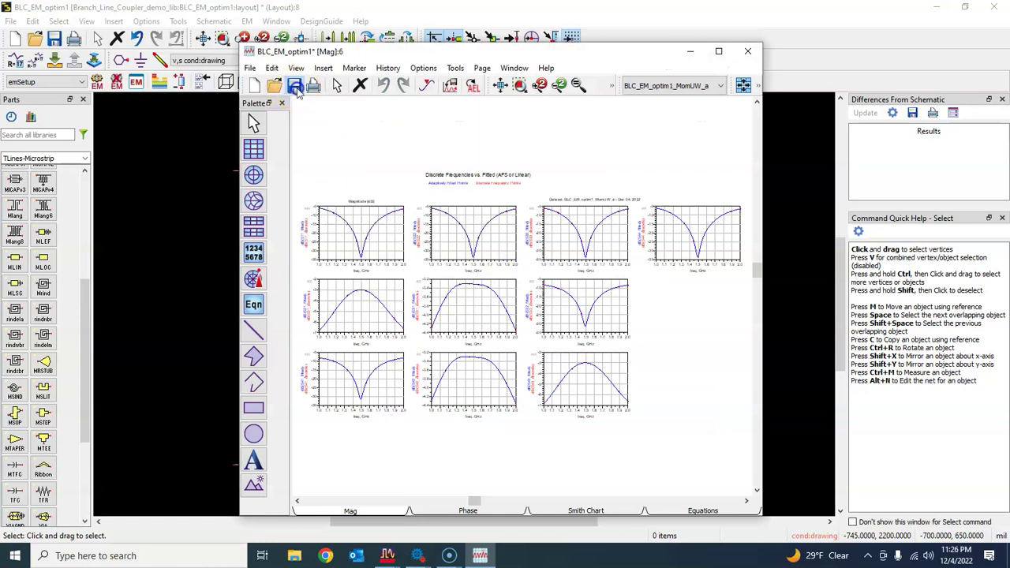
pyautogui.click(751, 55)
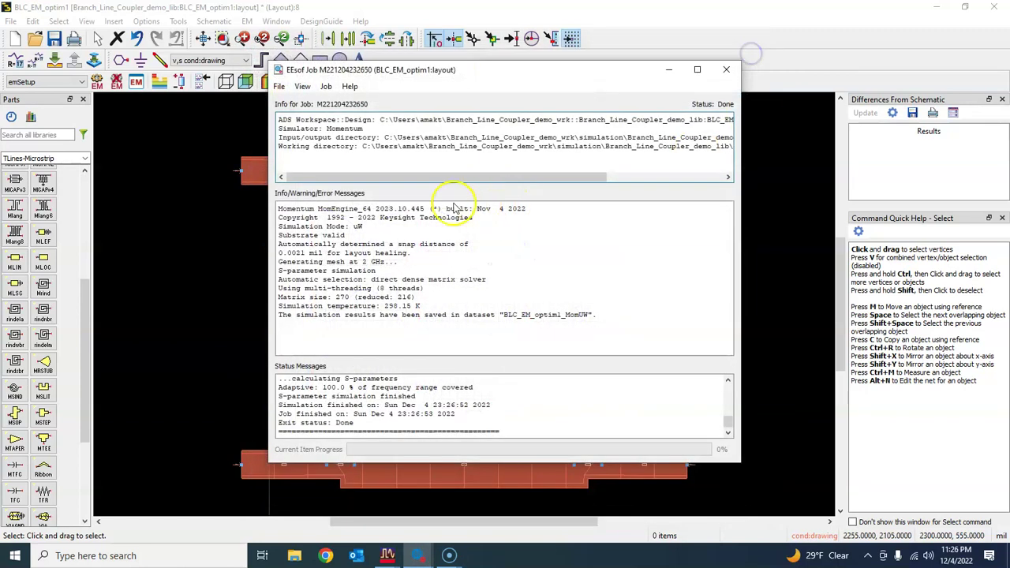
pyautogui.click(726, 69)
pyautogui.click(55, 41)
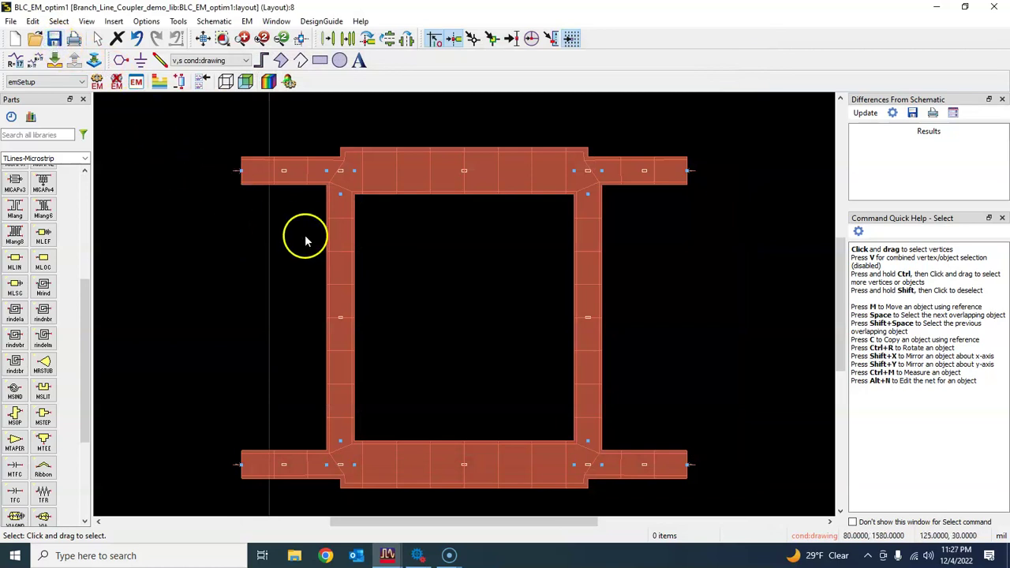
# Create the EM model emModel and the symbol for BLC_EM_optim1, and save the layout
pyautogui.click(248, 23)
pyautogui.moveTo(339, 187)
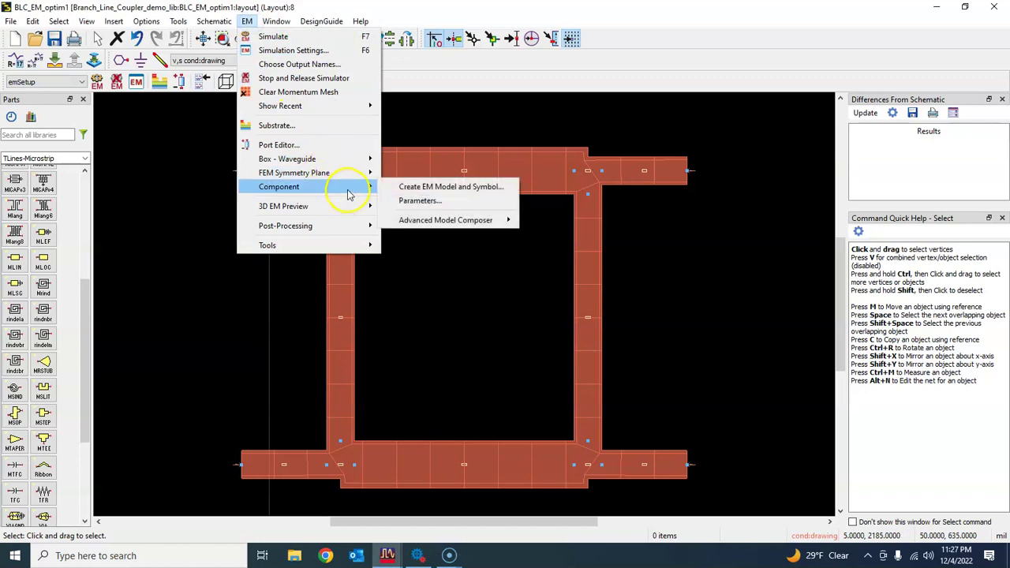
pyautogui.click(426, 186)
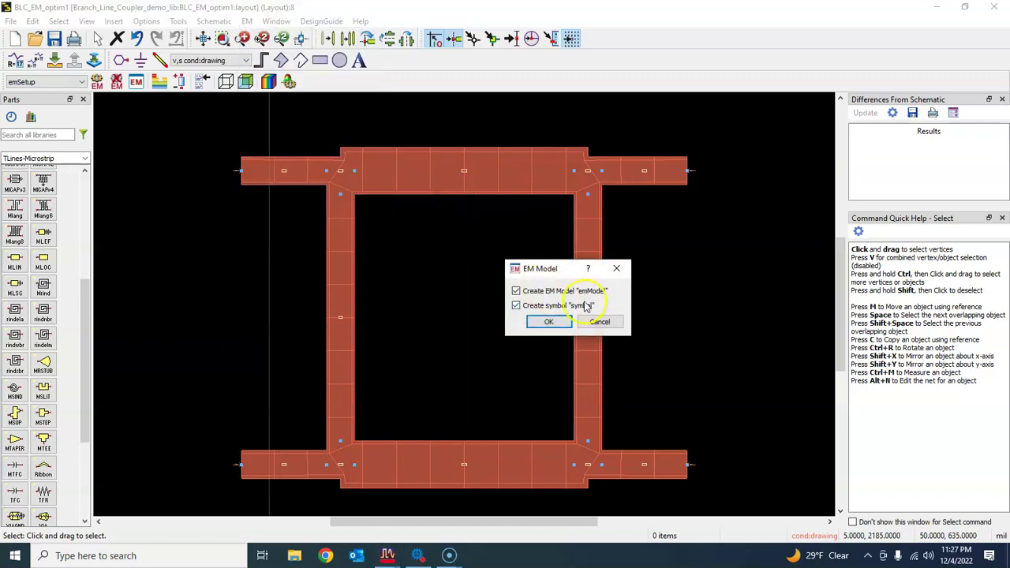
pyautogui.click(554, 323)
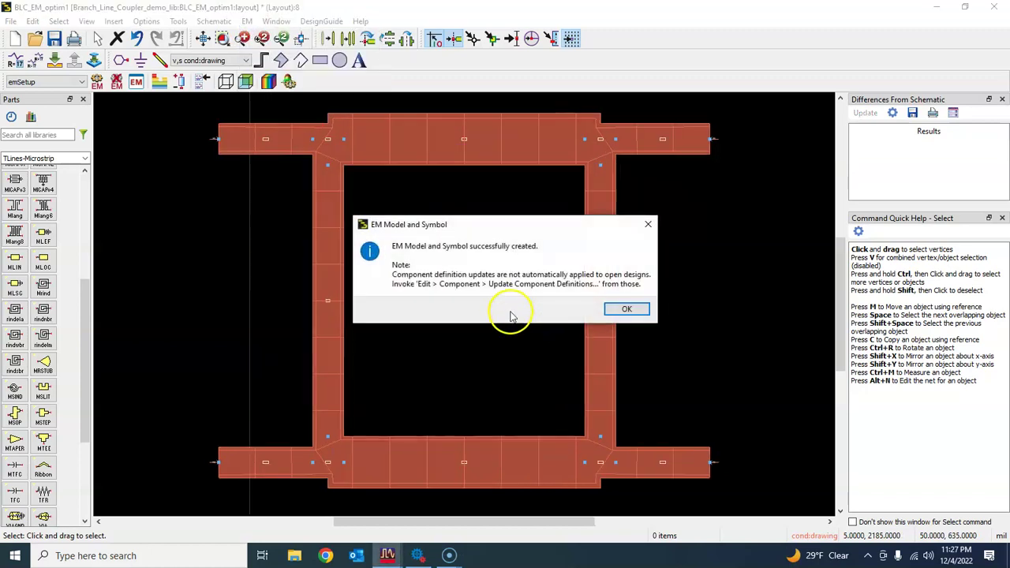
pyautogui.click(623, 309)
pyautogui.click(53, 38)
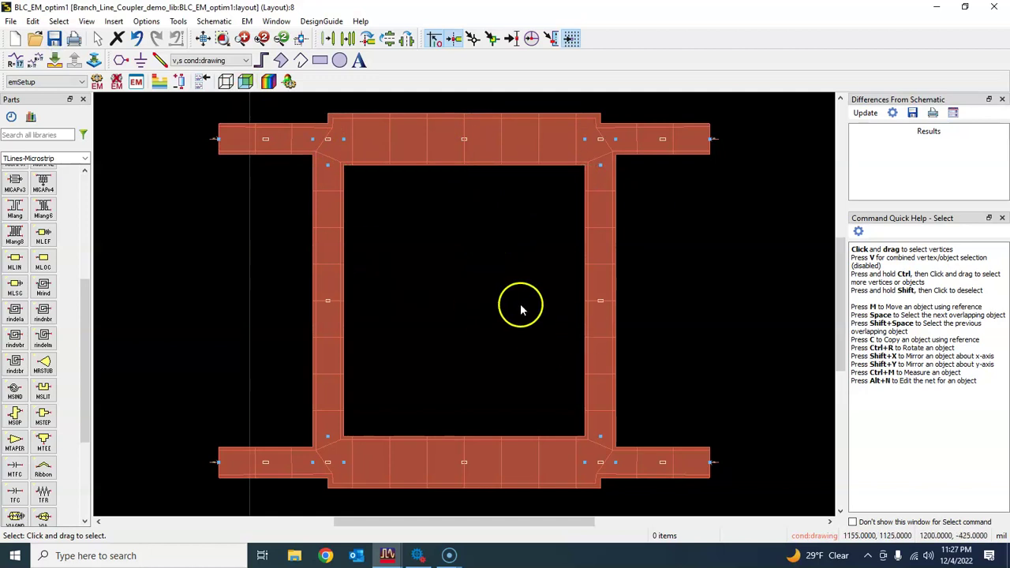
# Close the layout, expand the BLC_EM_optim1 cell in the workspace, and briefly reopen its layout to check it
pyautogui.click(991, 9)
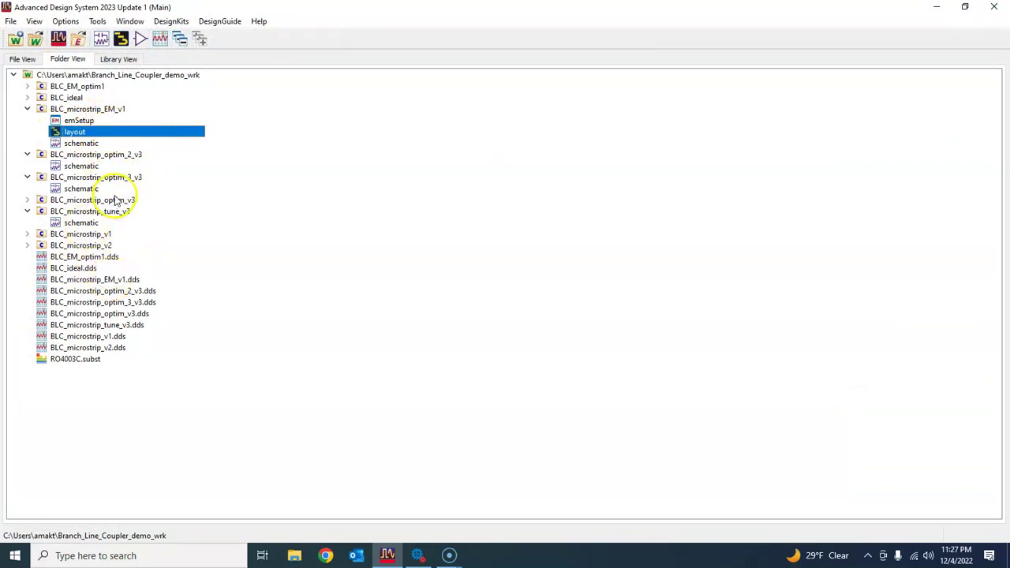
pyautogui.click(27, 87)
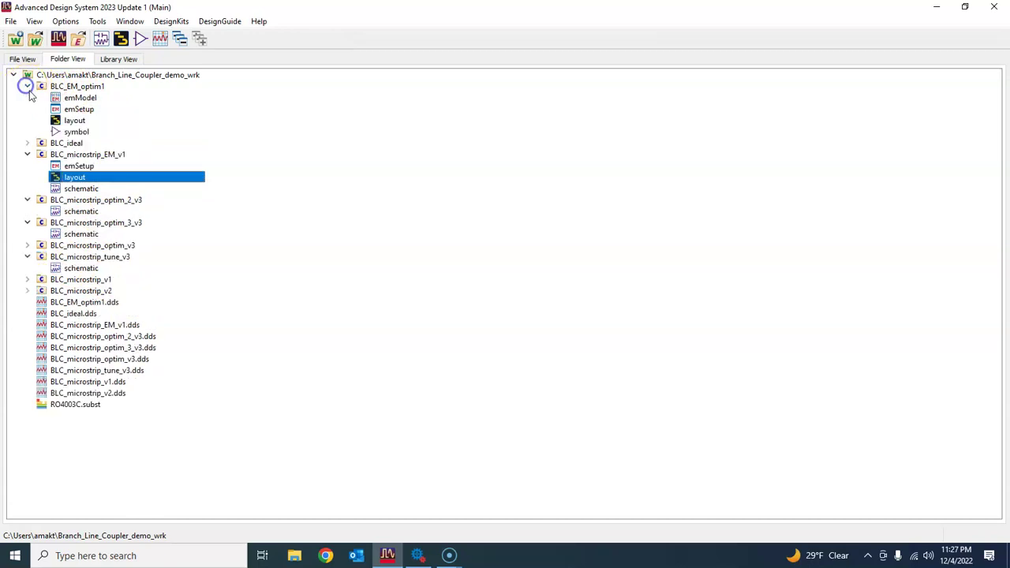
pyautogui.doubleClick(76, 122)
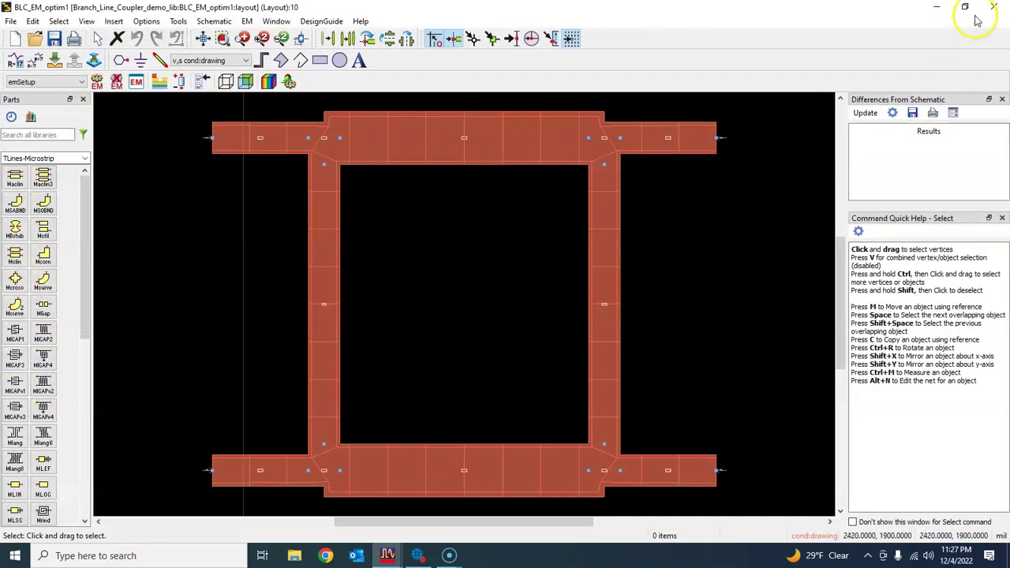
pyautogui.click(1002, 8)
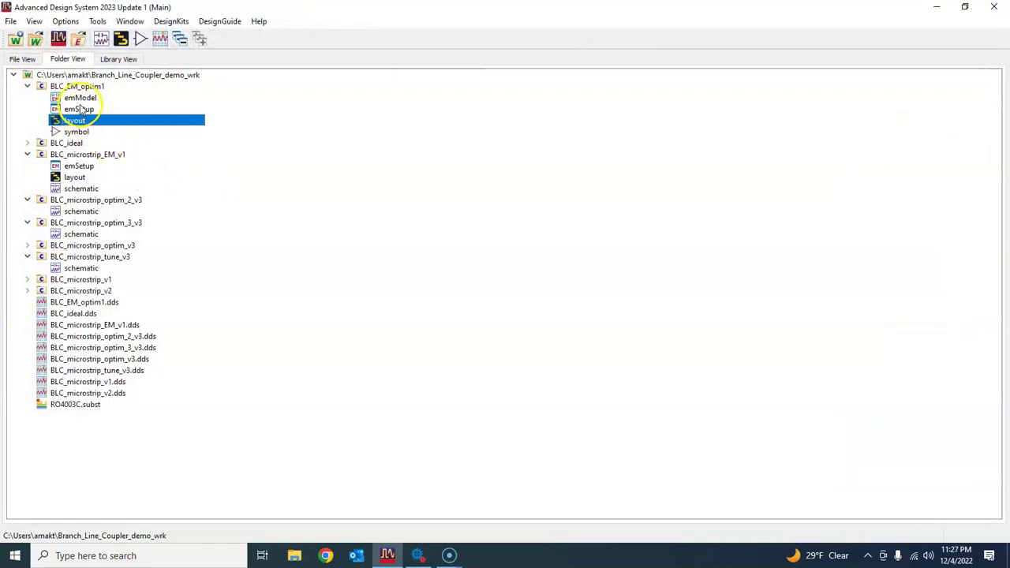